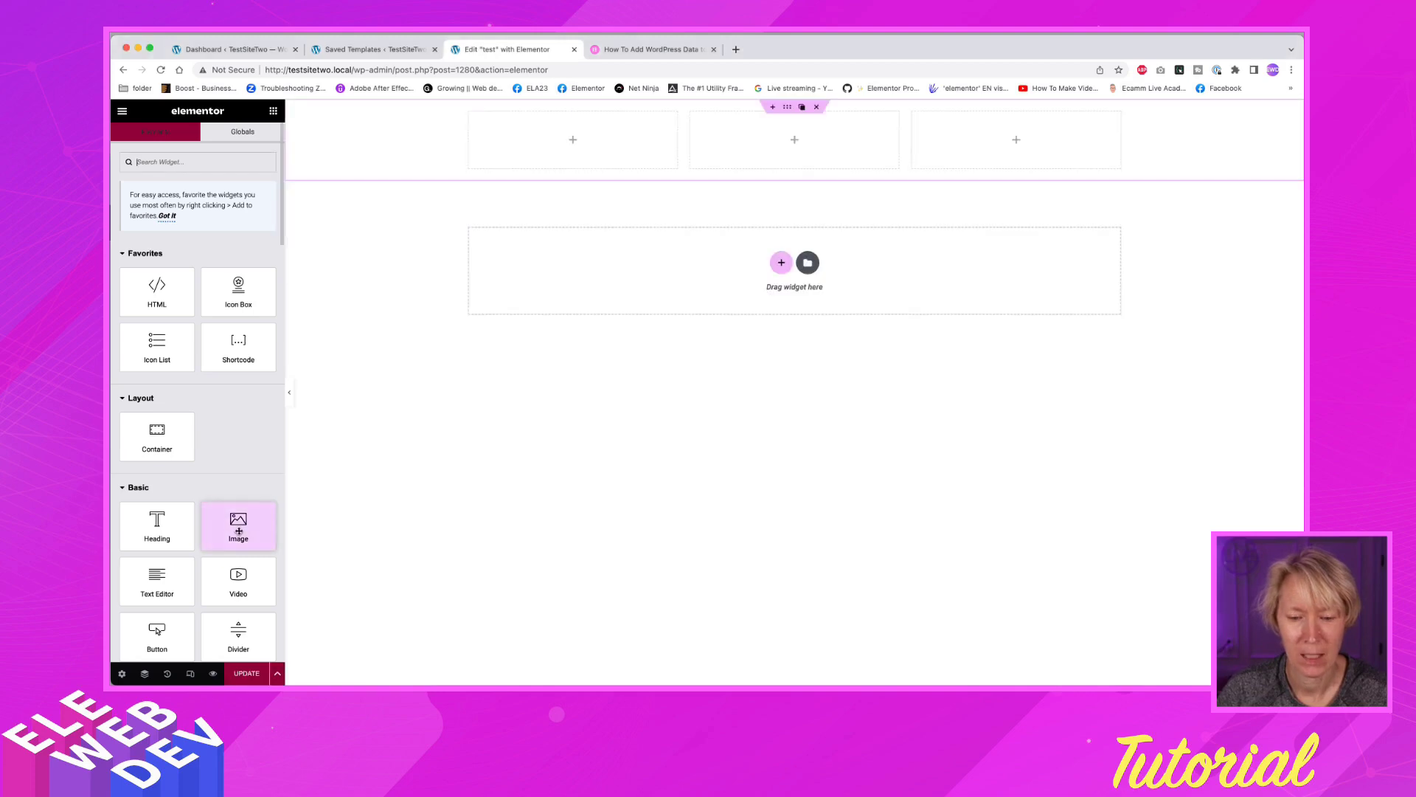
Place an Image widget in the first column and move a duplicate into the third column.
drag(238, 525, 540, 133)
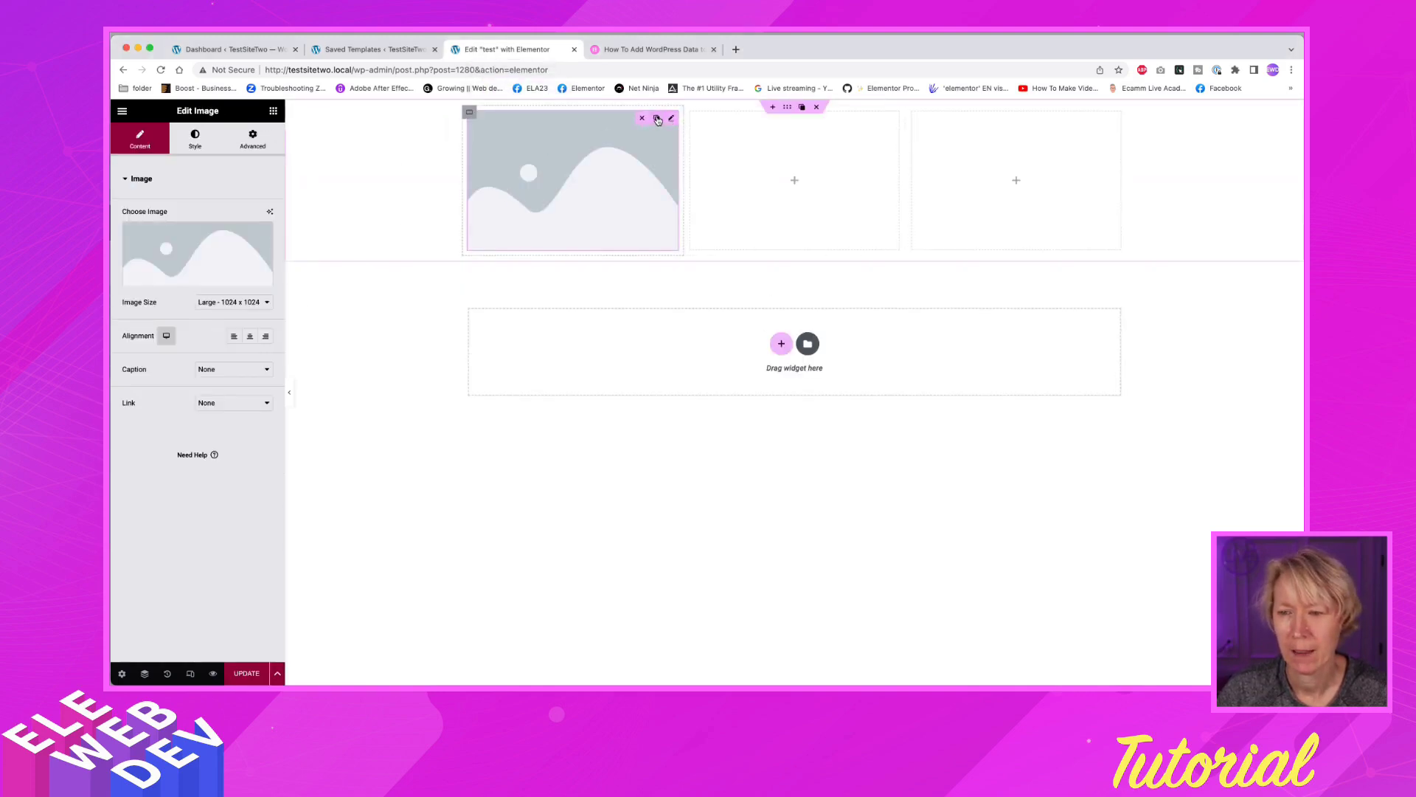
click(659, 120)
mouse_move(673, 271)
drag(672, 271, 958, 166)
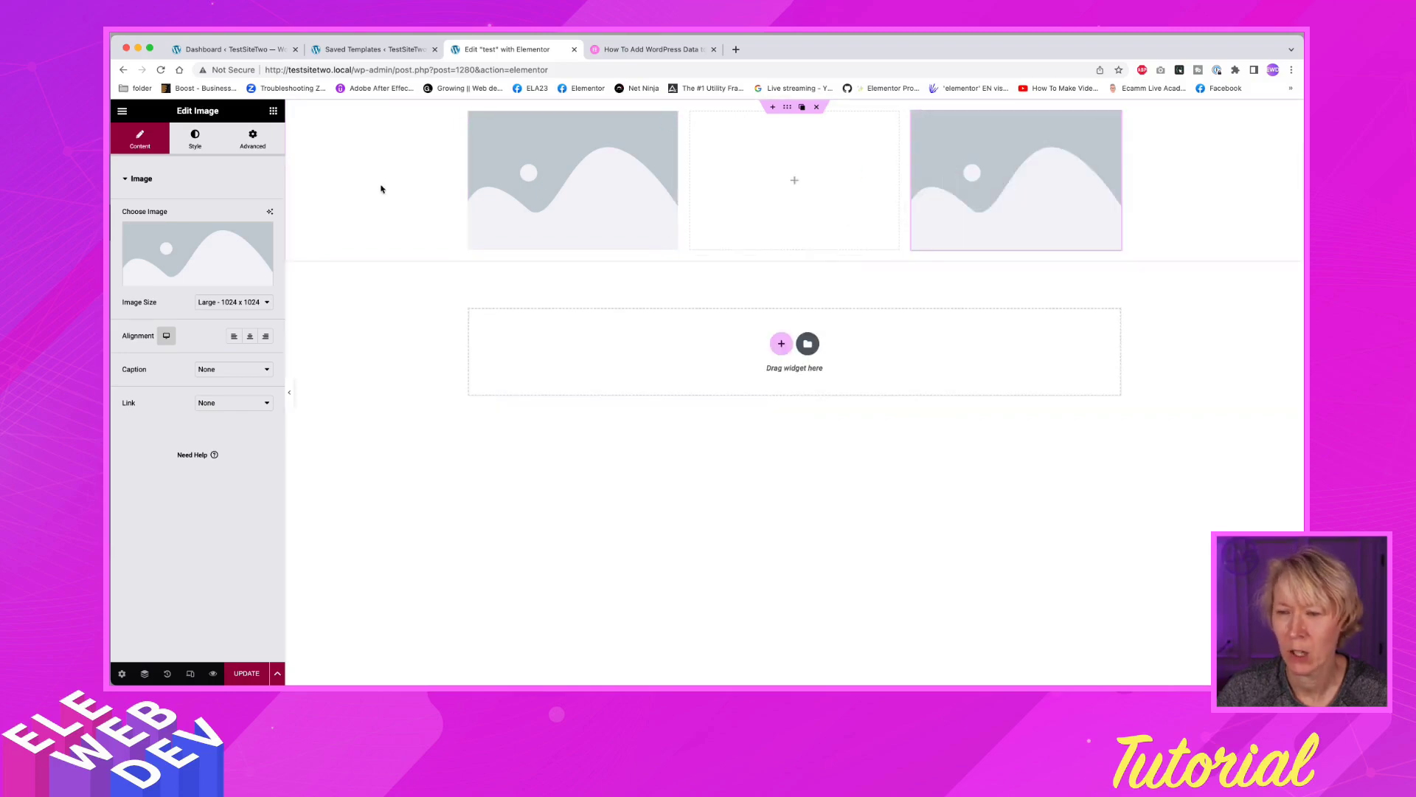
Add a Button to the middle column, centred horizontally and vertically.
click(273, 111)
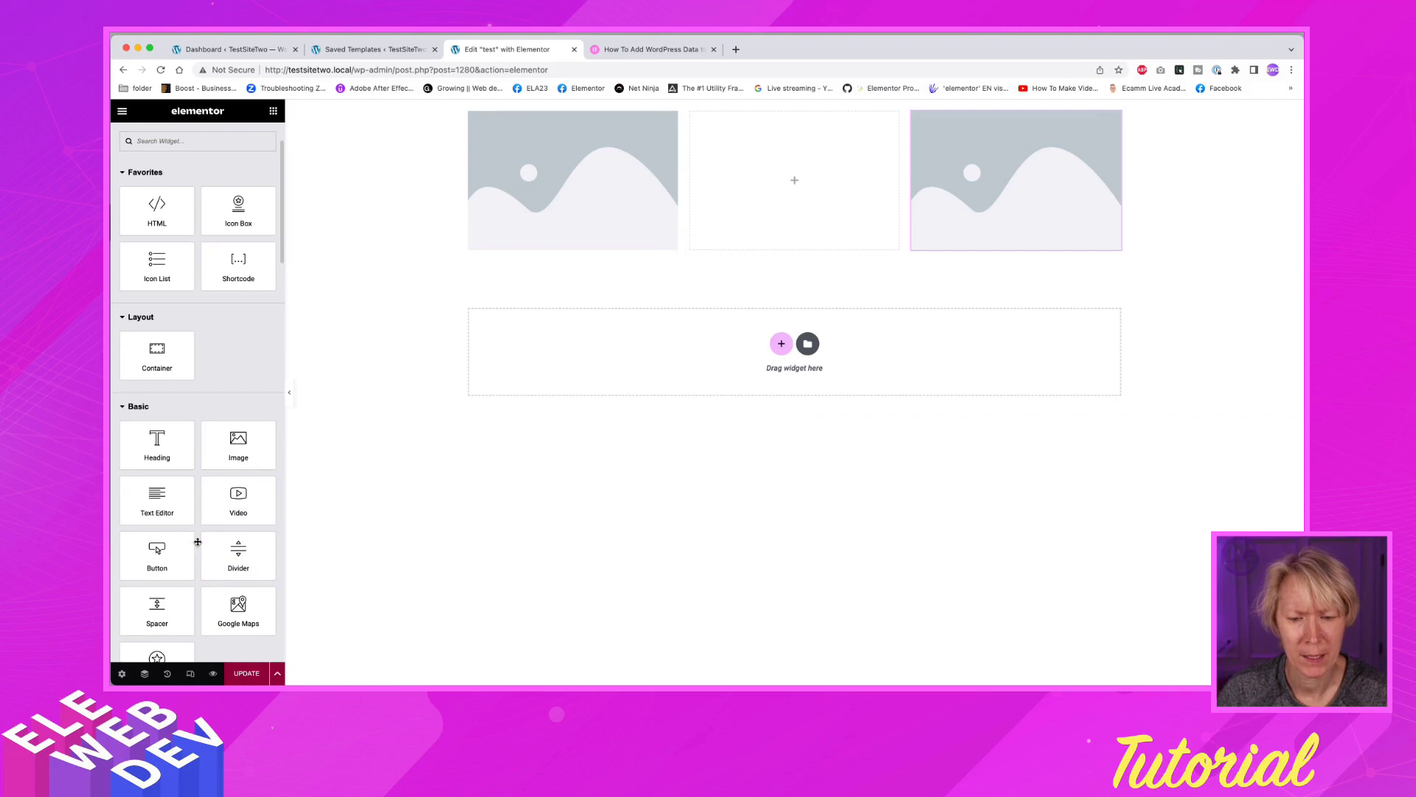
drag(157, 551, 745, 171)
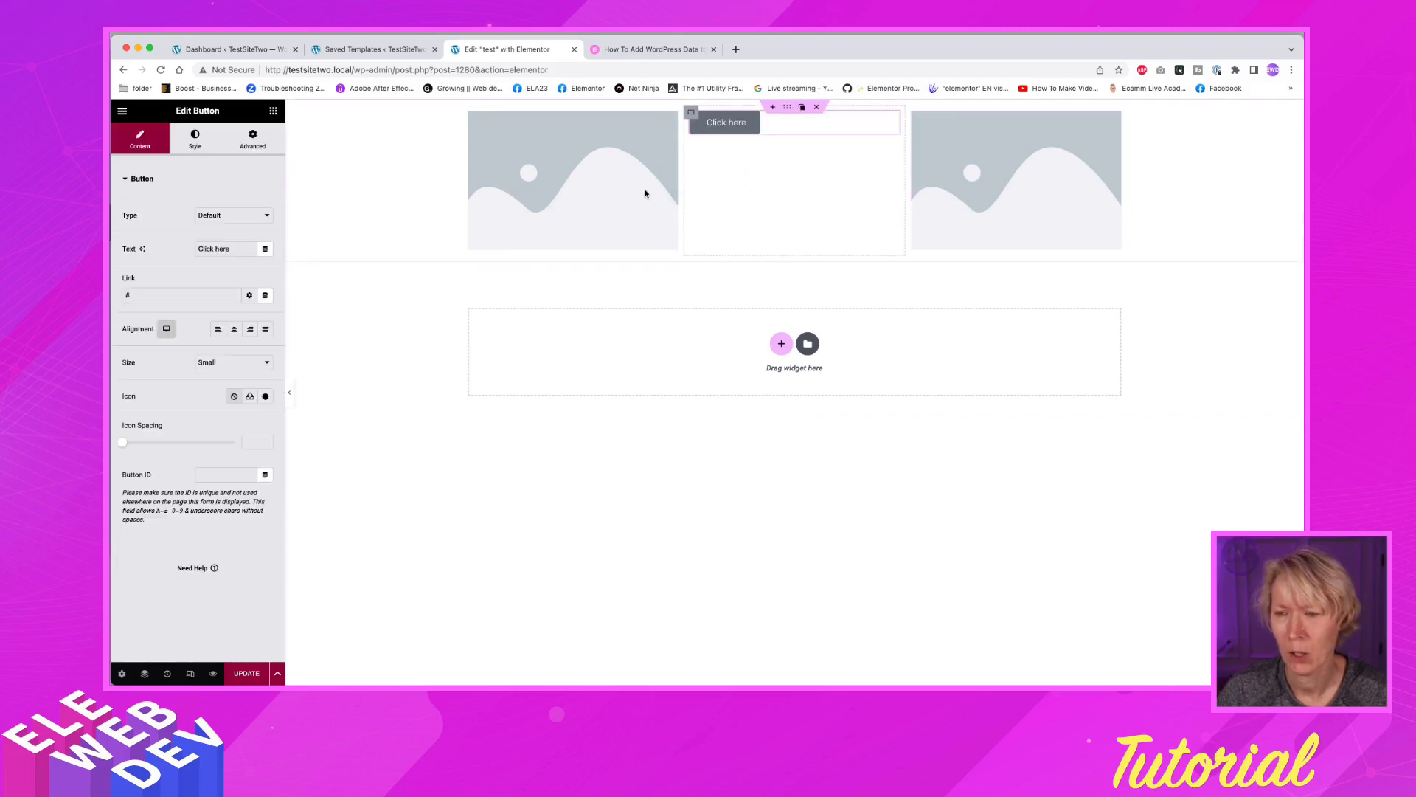
click(235, 331)
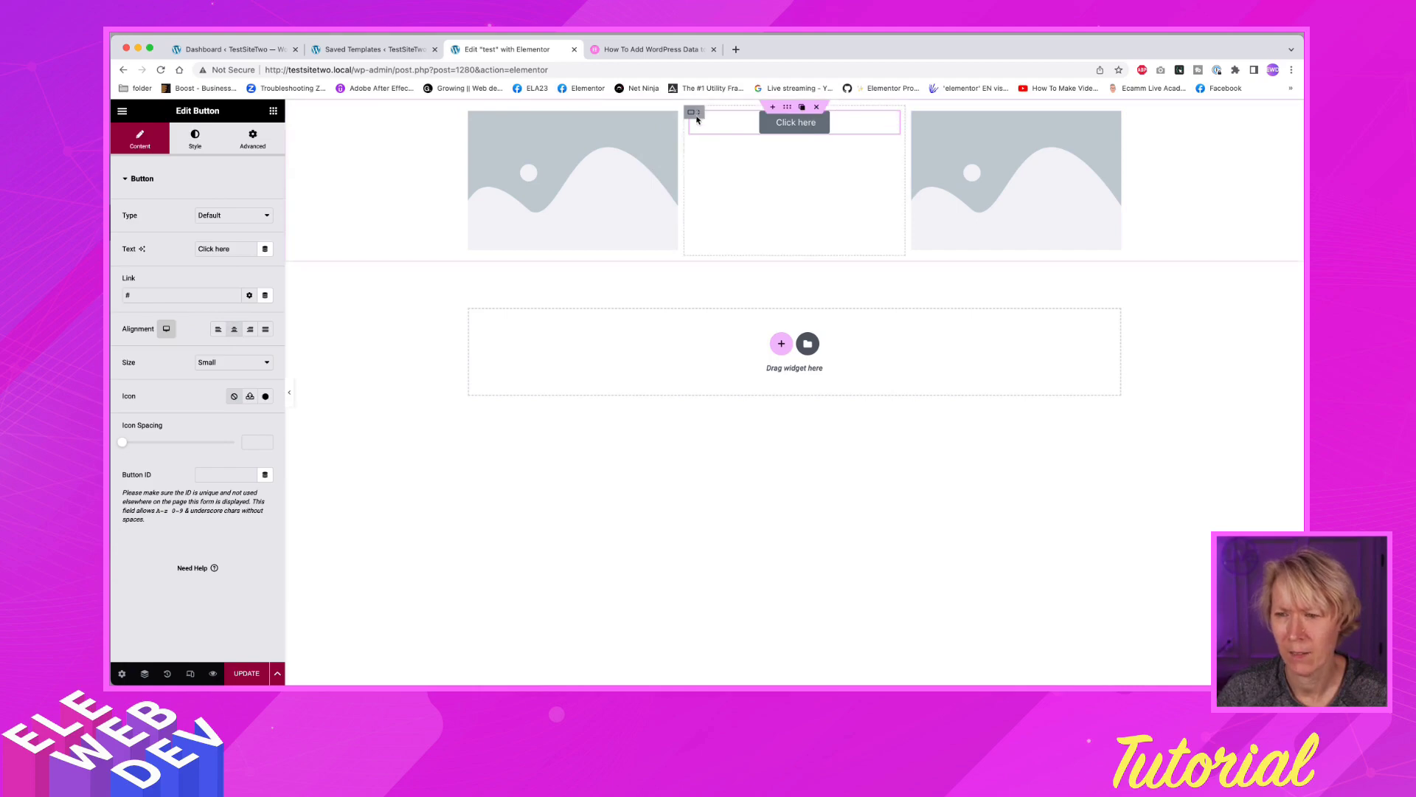
click(691, 112)
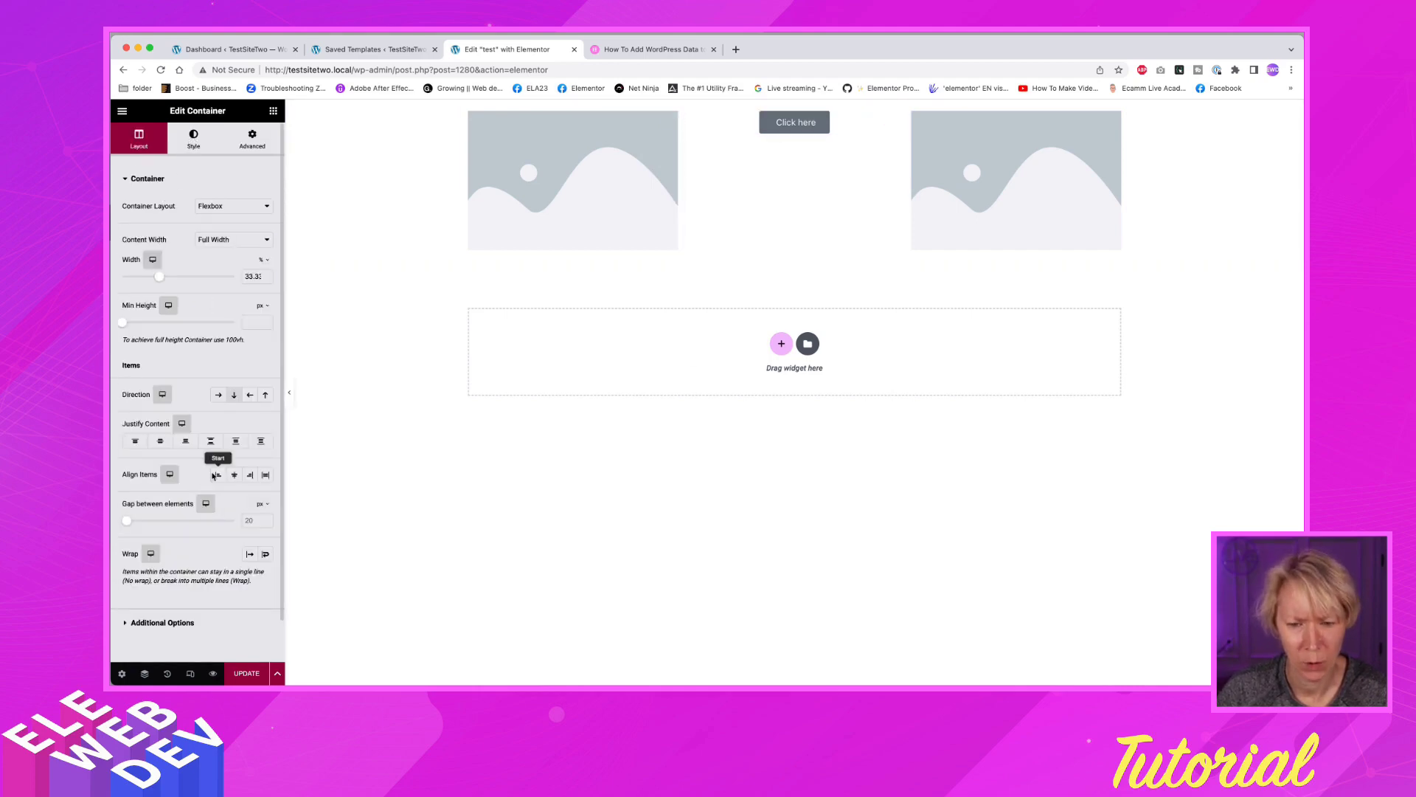
click(161, 441)
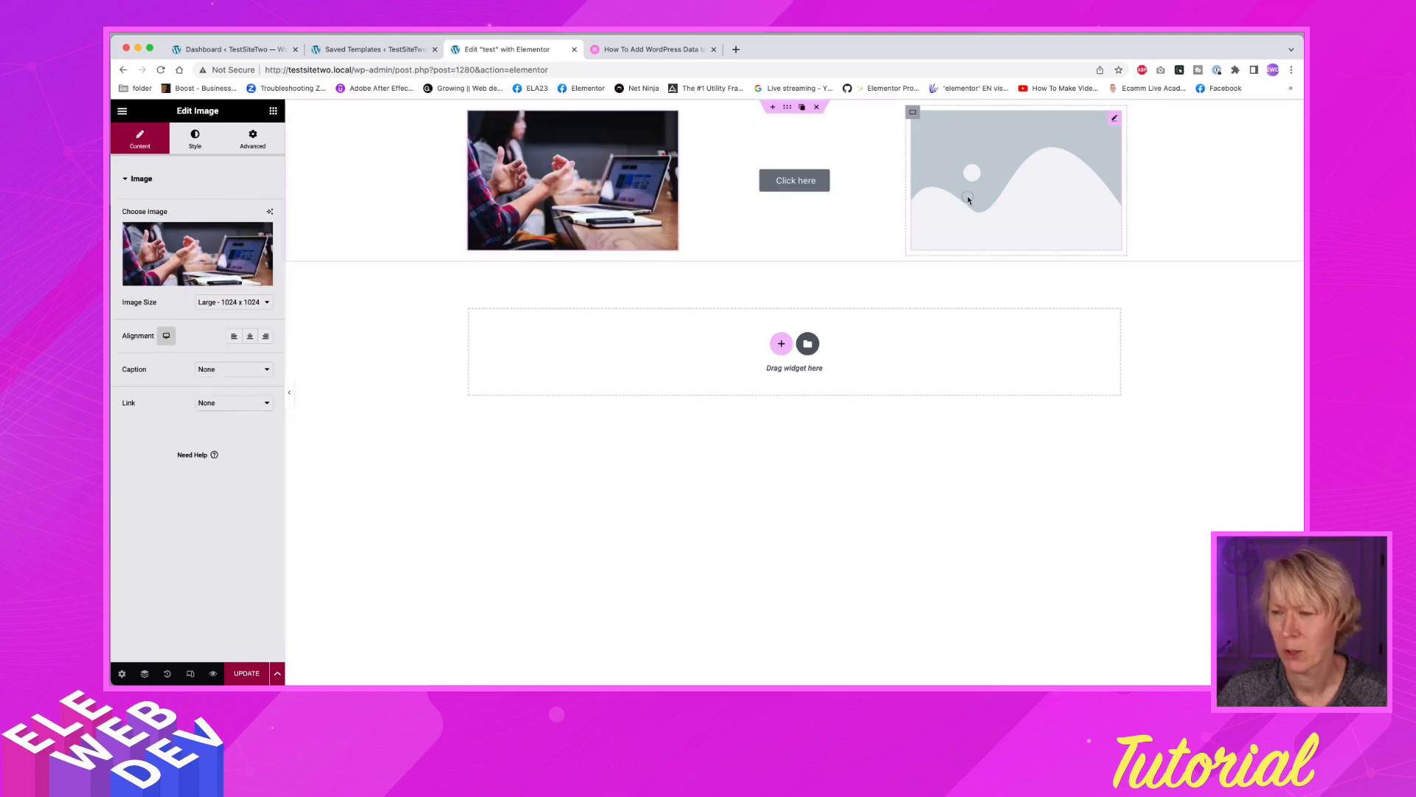
Replace the right column's placeholder image with the laptop photo from the Media Library.
click(969, 199)
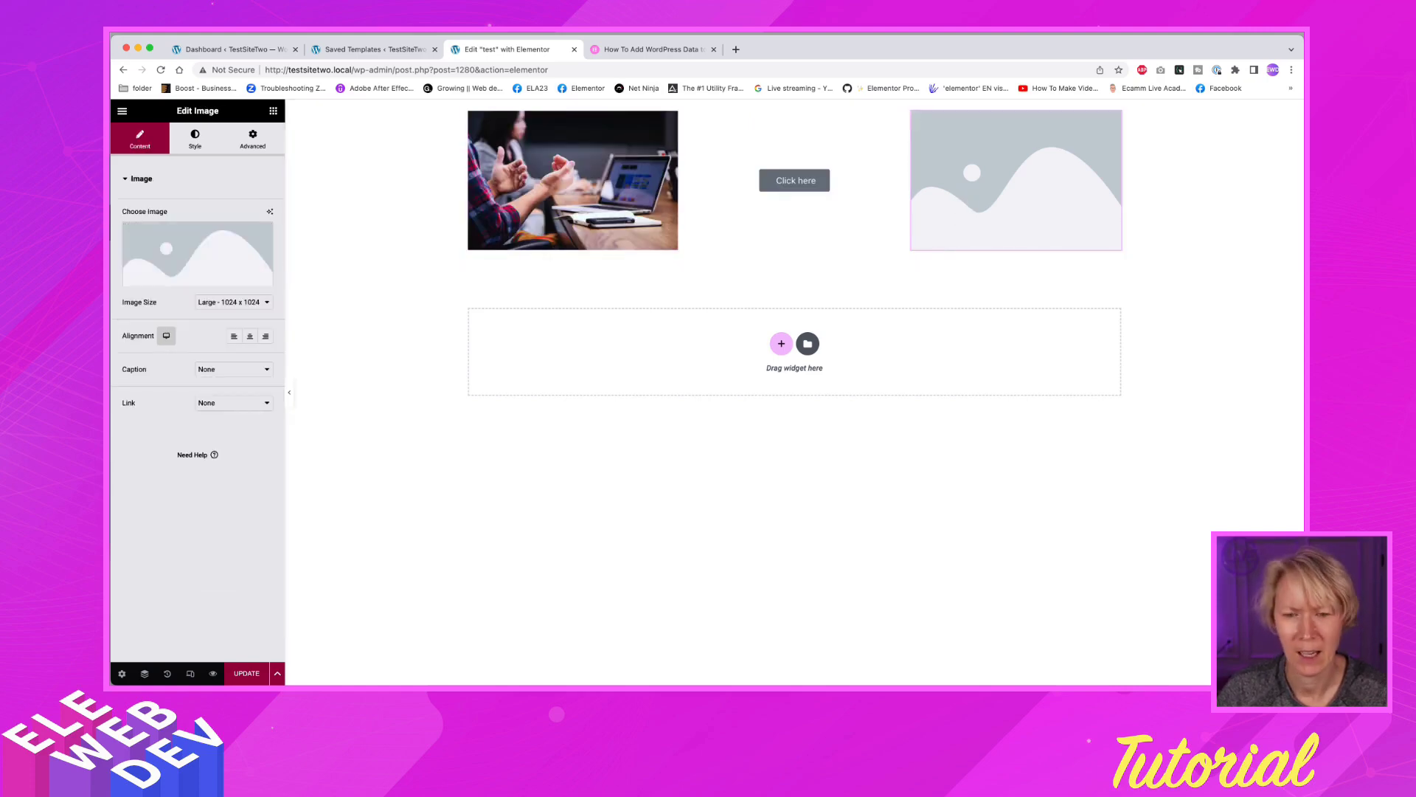
click(205, 278)
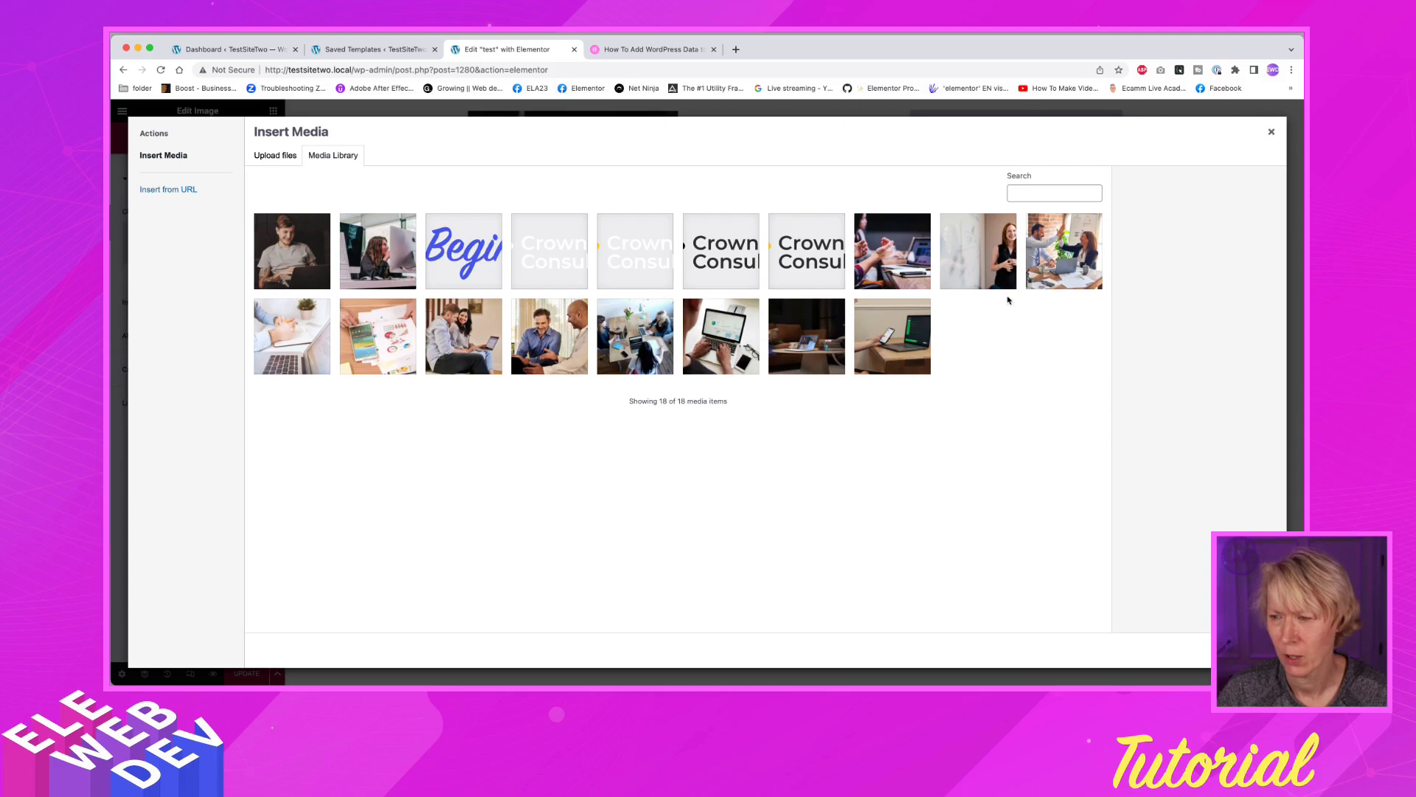
click(894, 351)
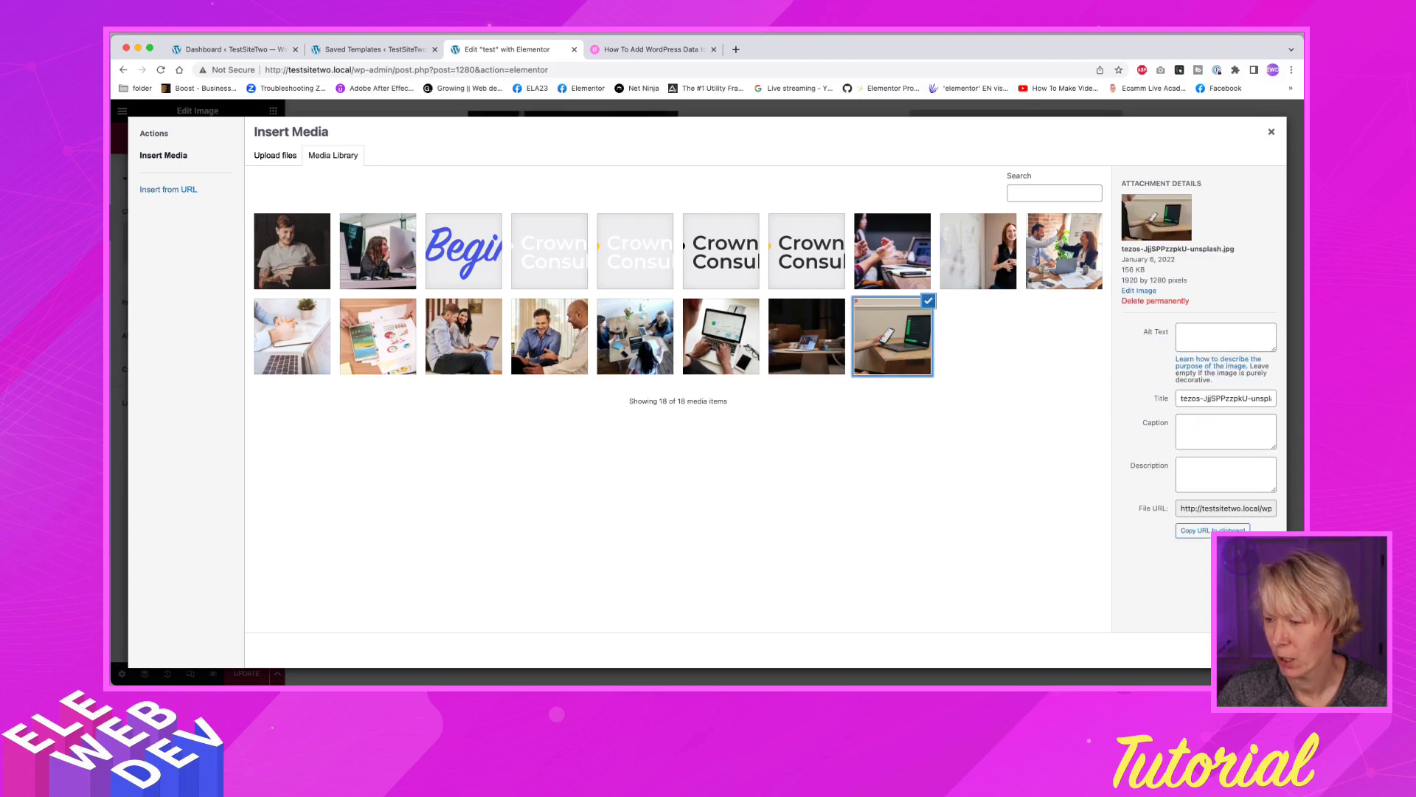
click(1247, 650)
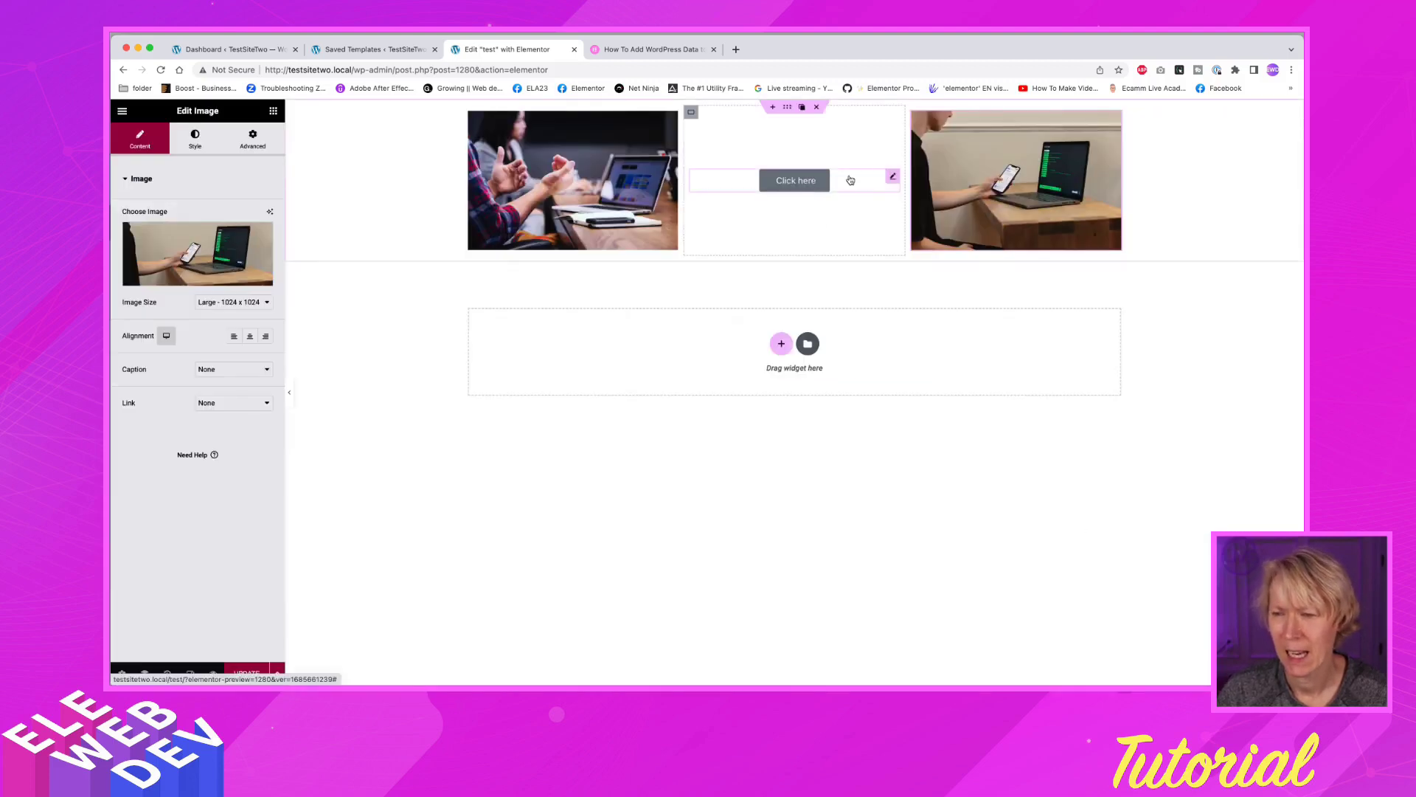
Set the Click here button's background colour to the blue global colour.
right_click(890, 180)
click(907, 187)
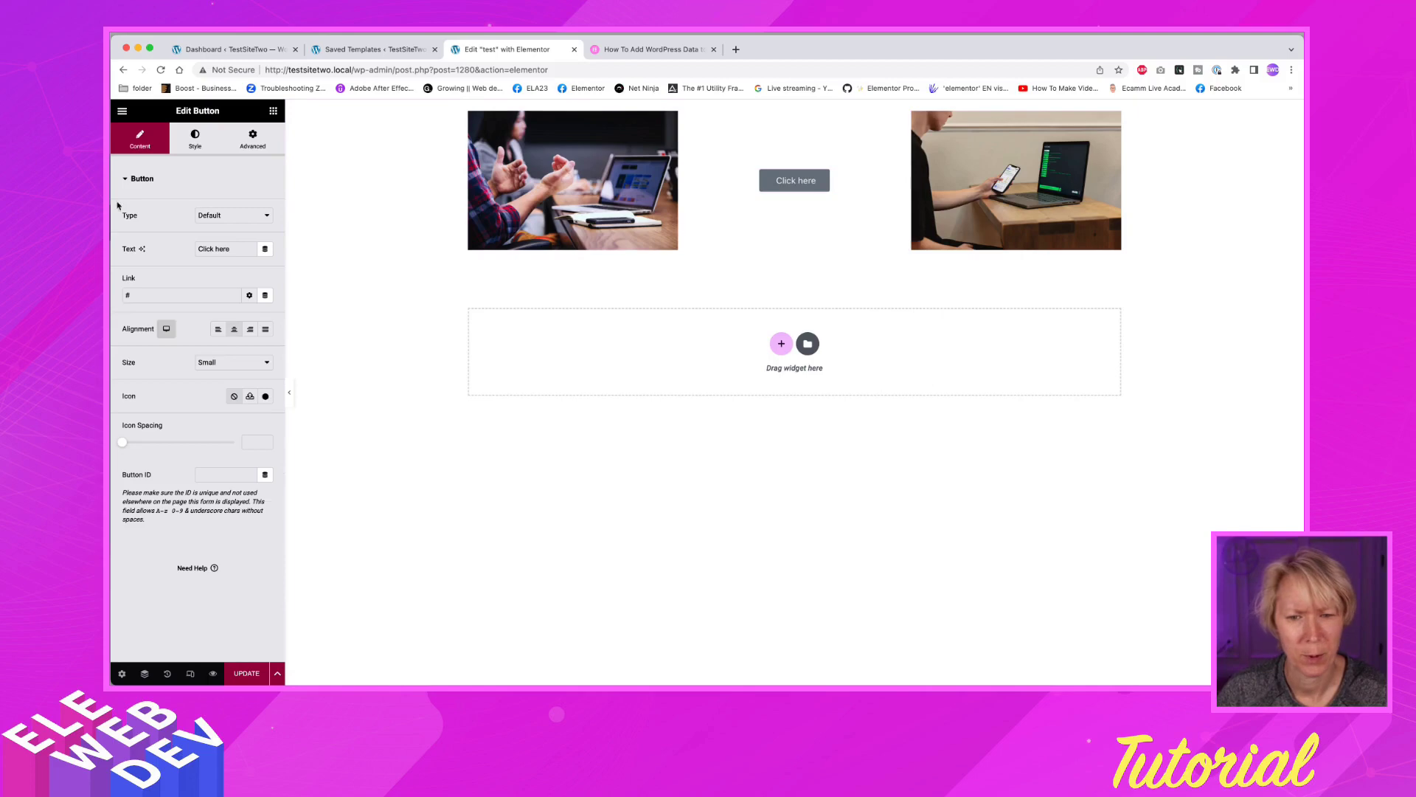
click(191, 144)
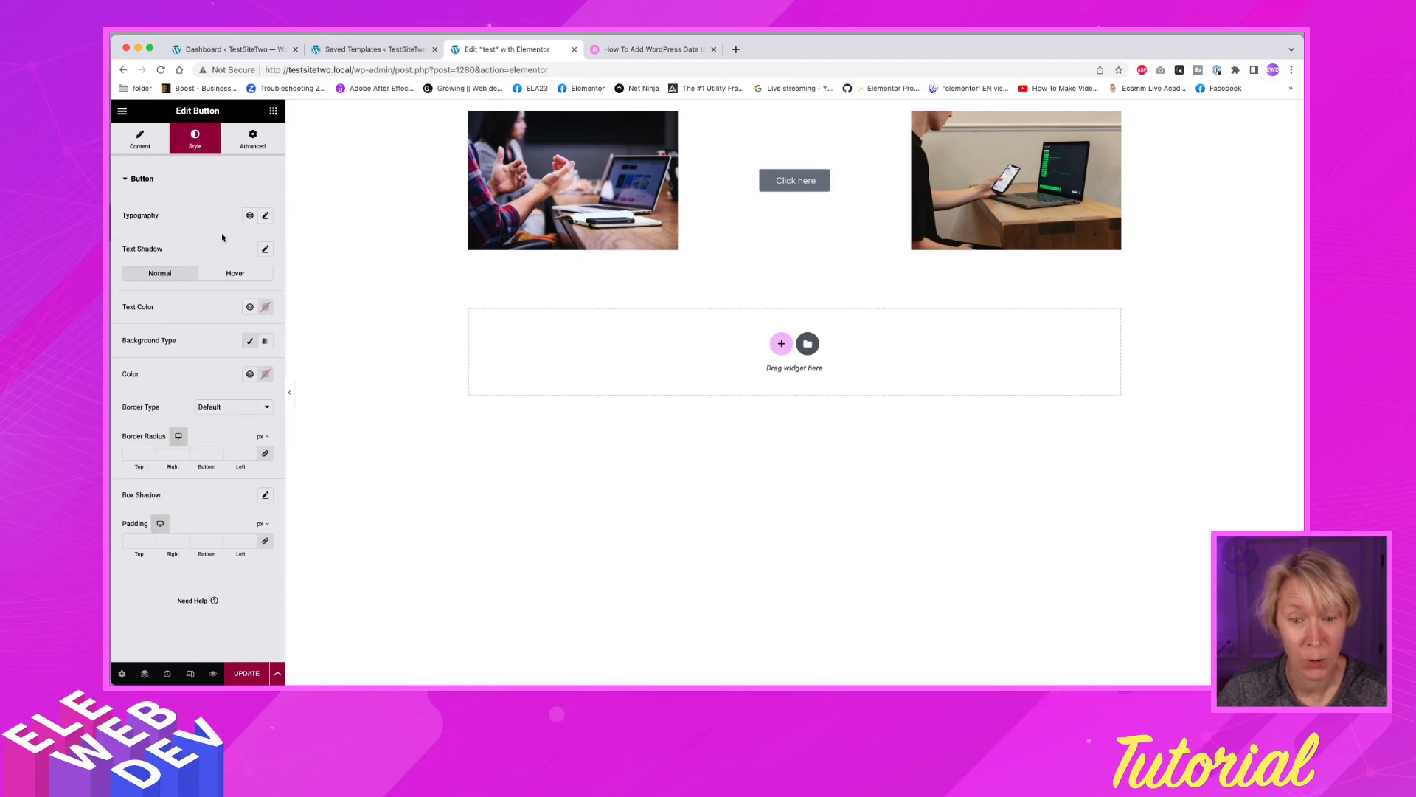
click(250, 374)
click(206, 491)
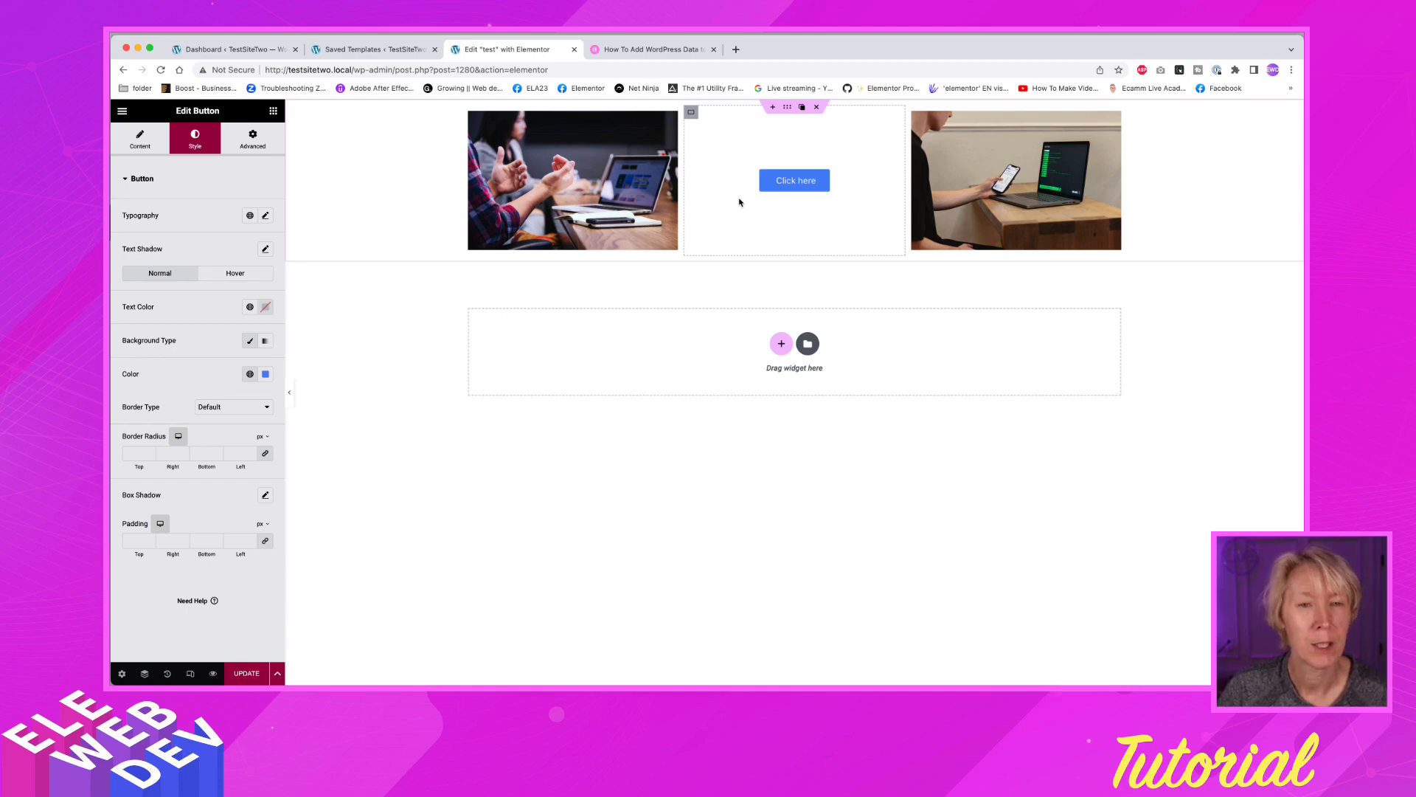
Search widgets for 'acc' and drop an Accordion into the empty zone below the section.
click(273, 111)
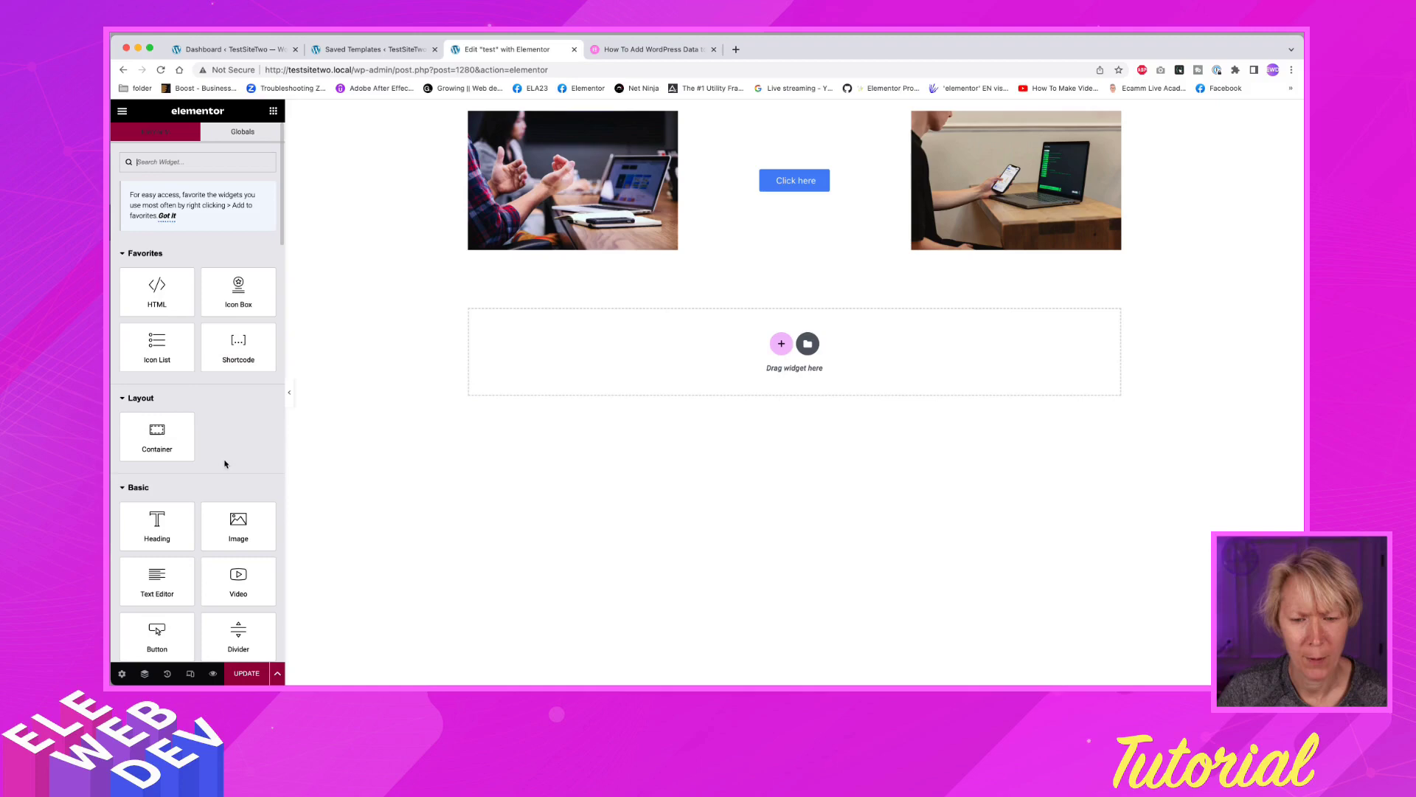
text(acc)
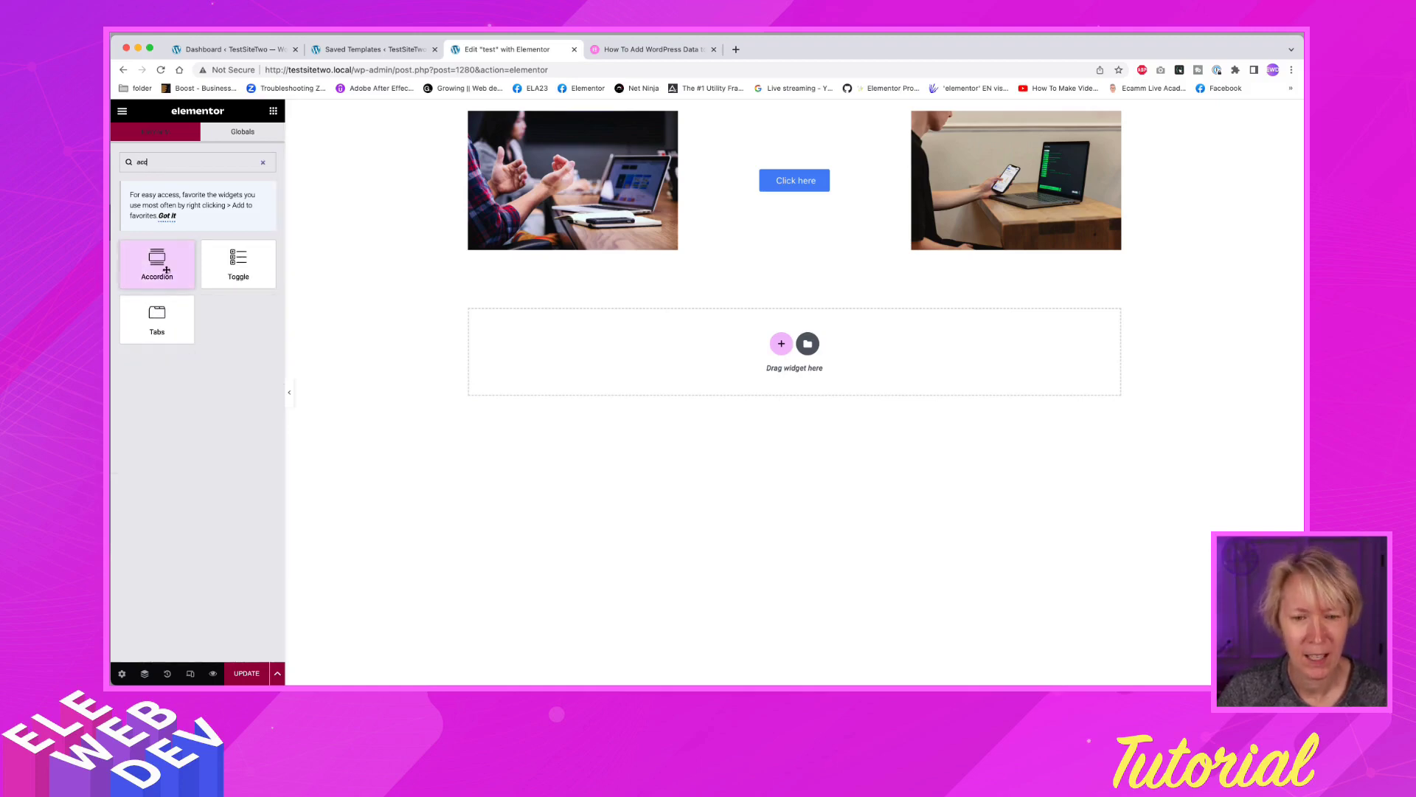
drag(163, 268, 717, 368)
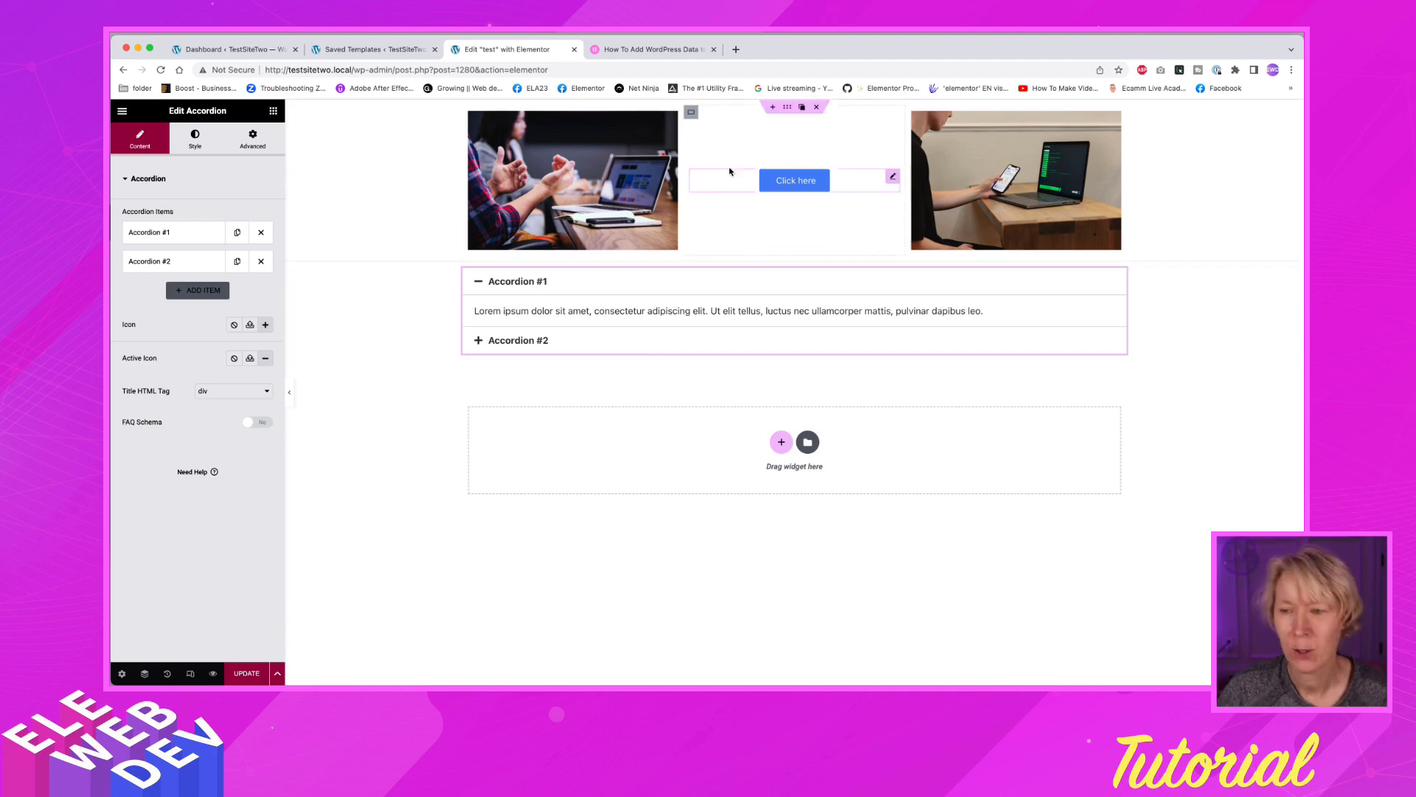
Save the three-column section as the template 'Special Section', then close the Library.
right_click(788, 108)
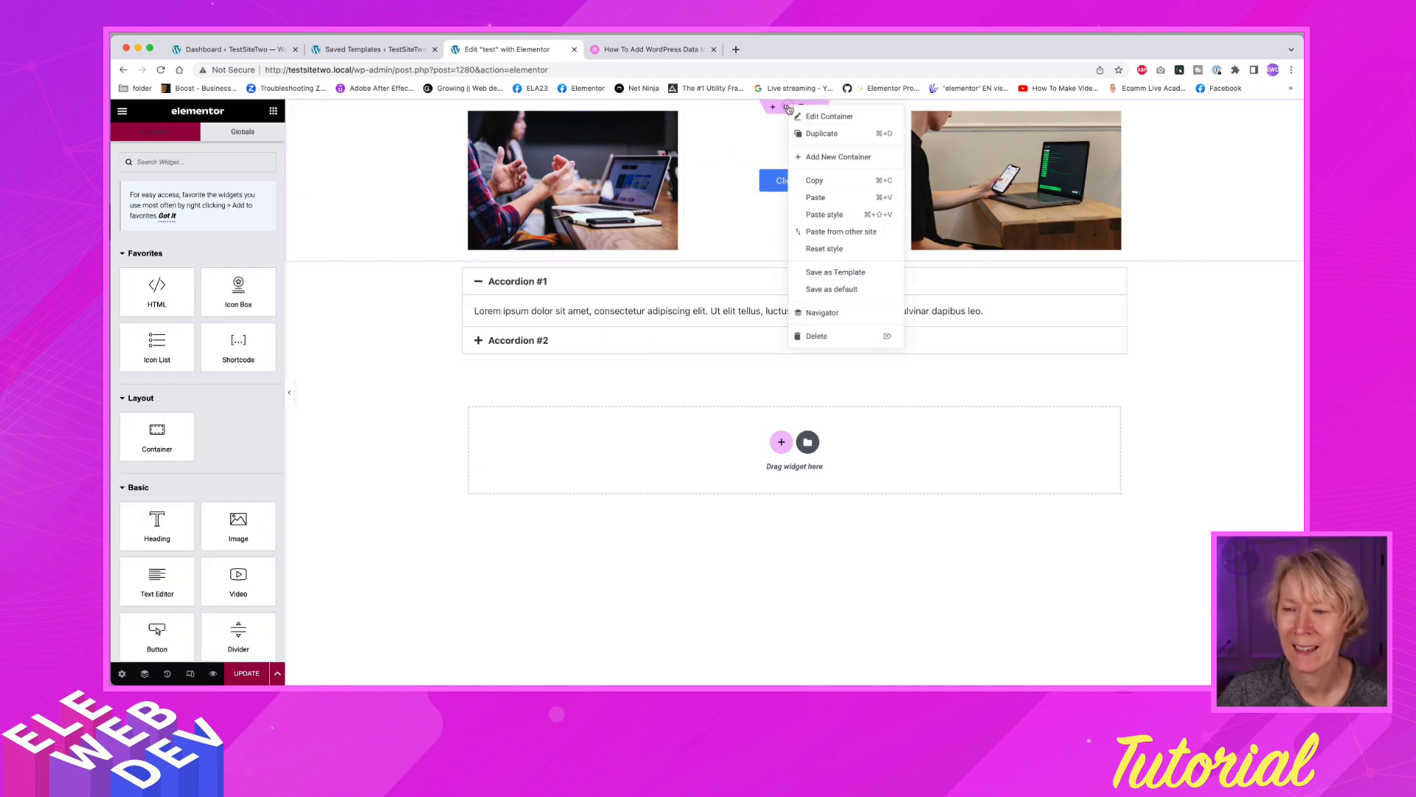
click(828, 278)
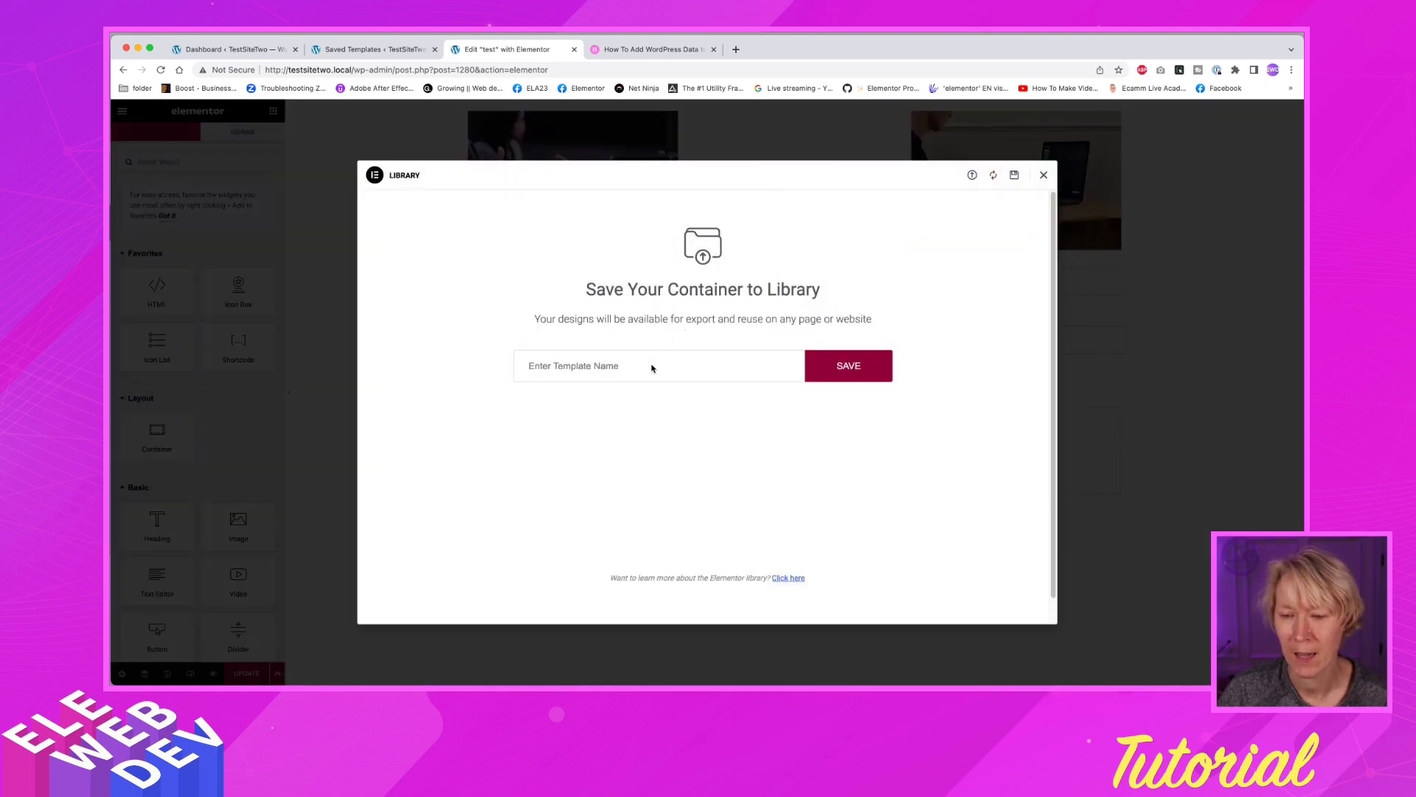
text(Spe)
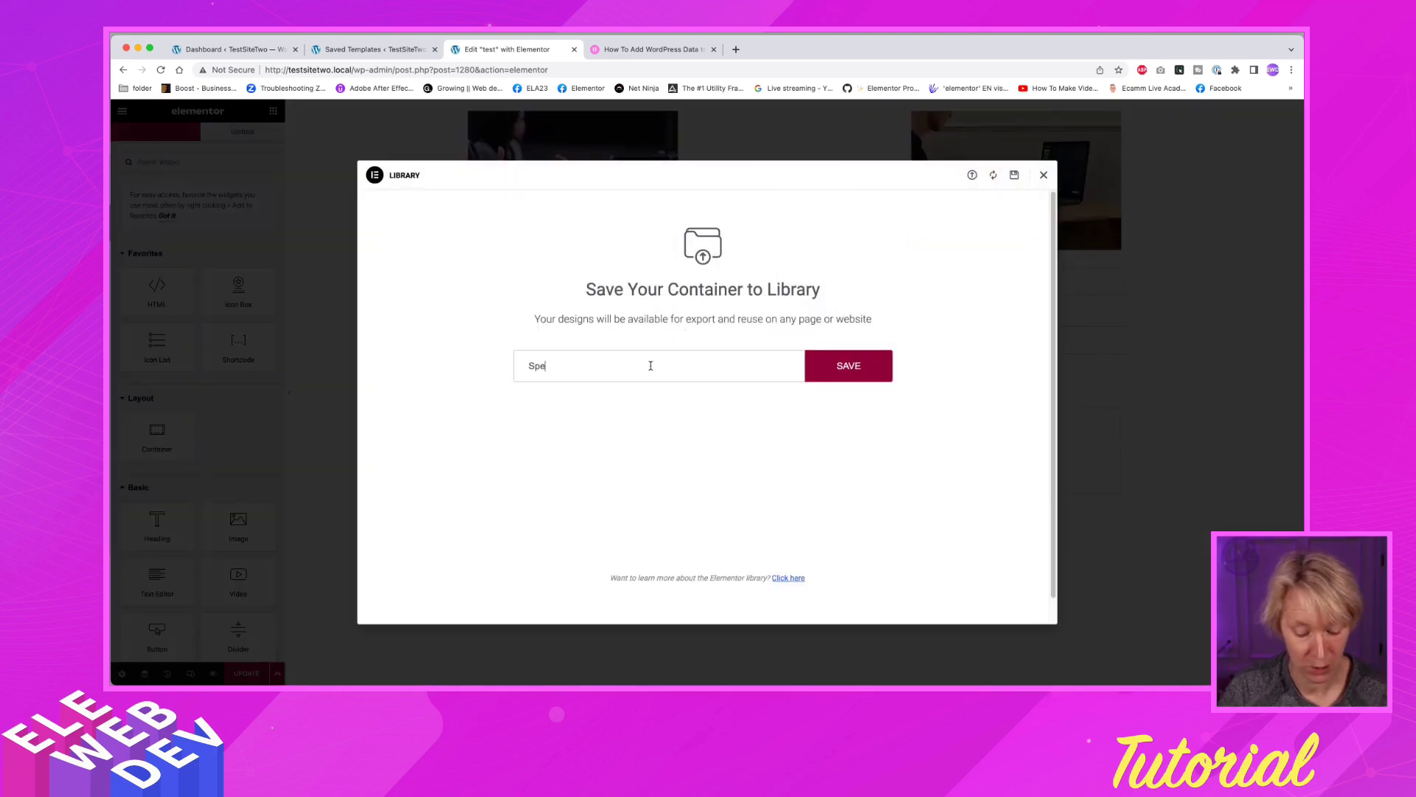
text(cial Sec)
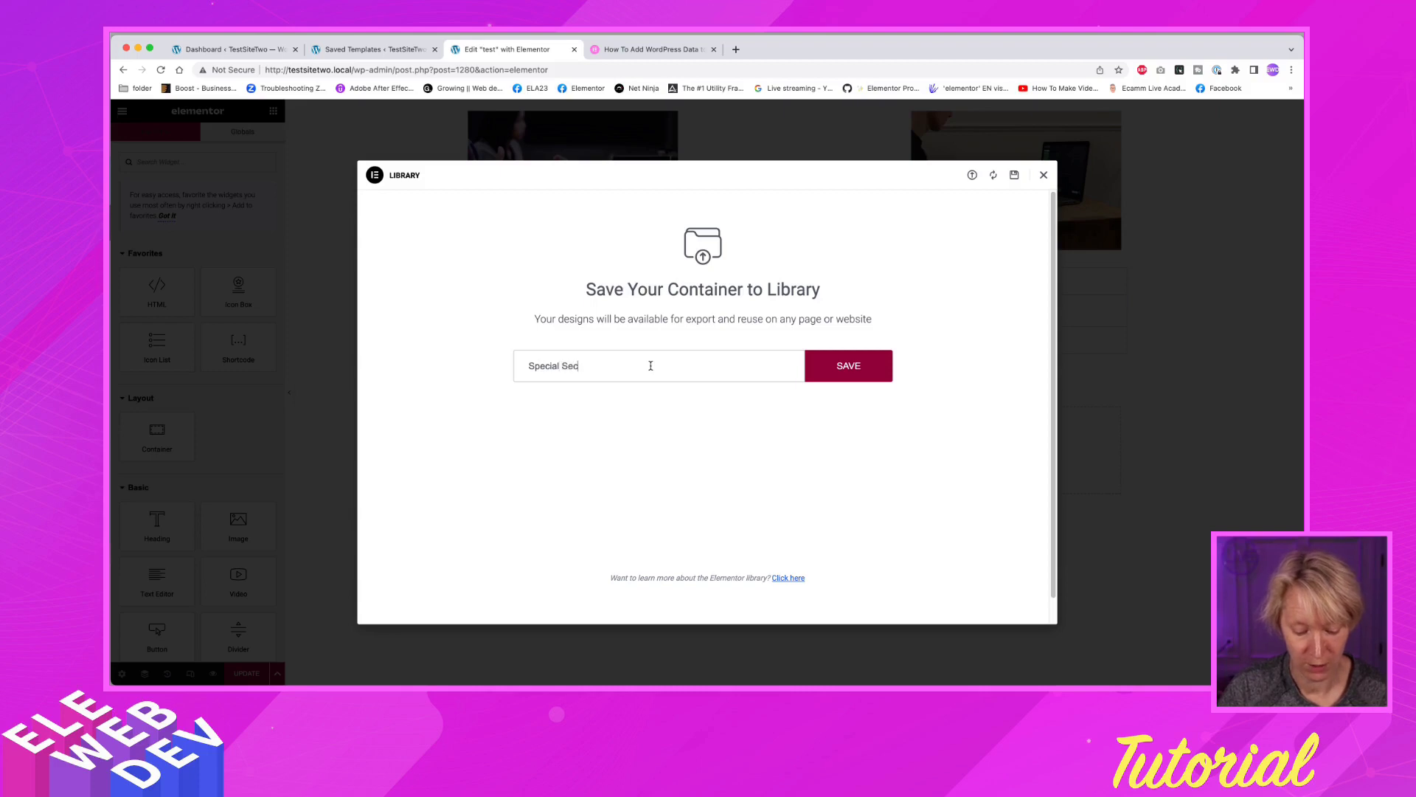
text(tion)
click(829, 374)
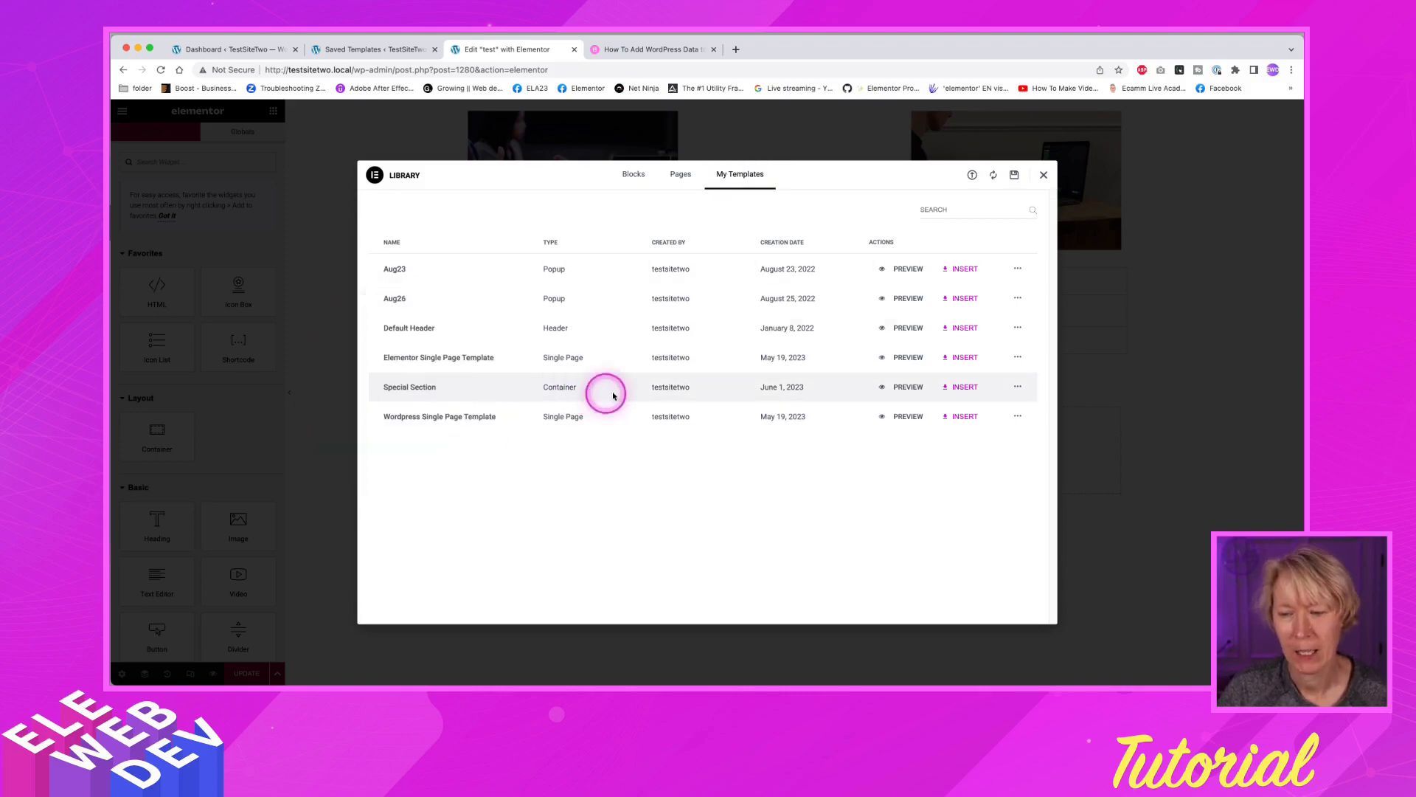
click(1018, 385)
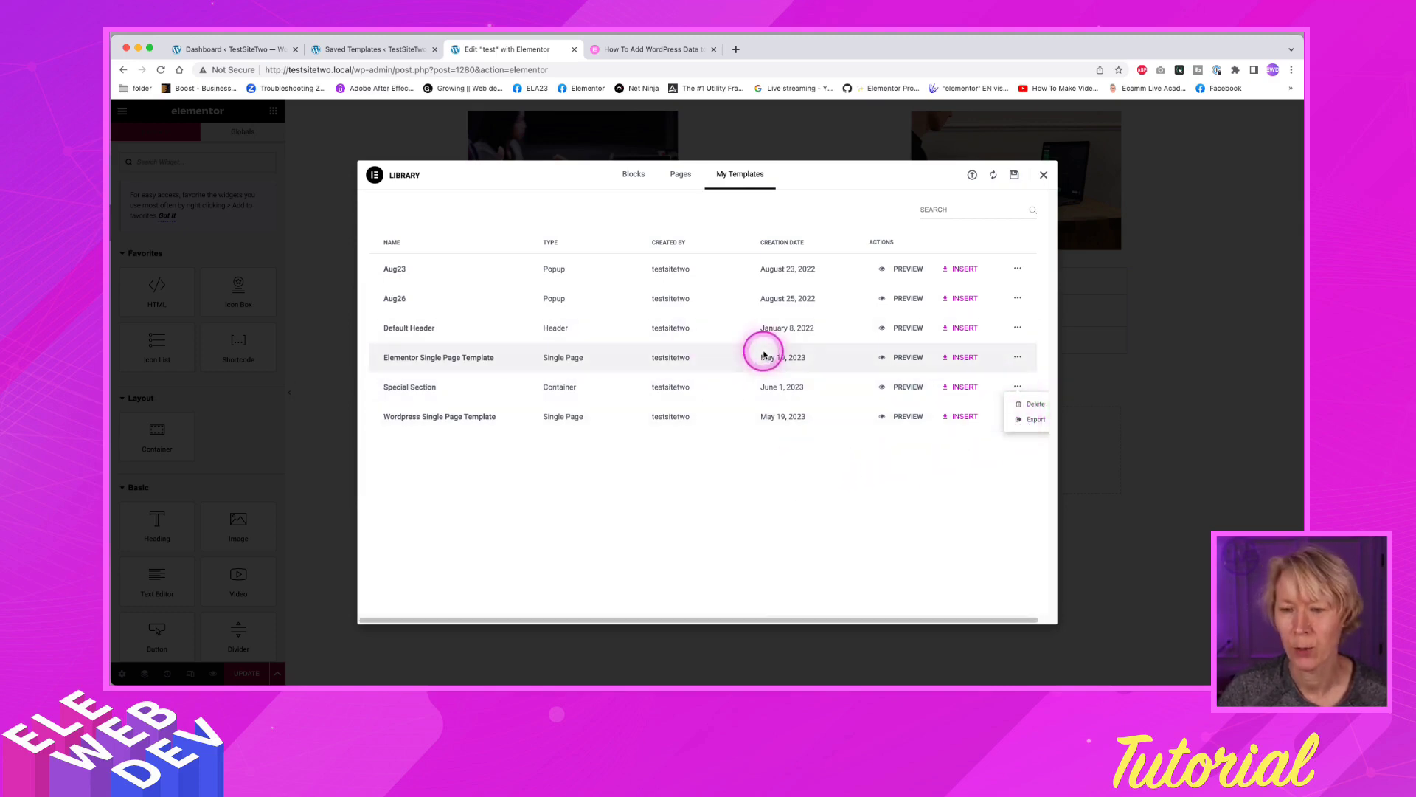
click(1044, 175)
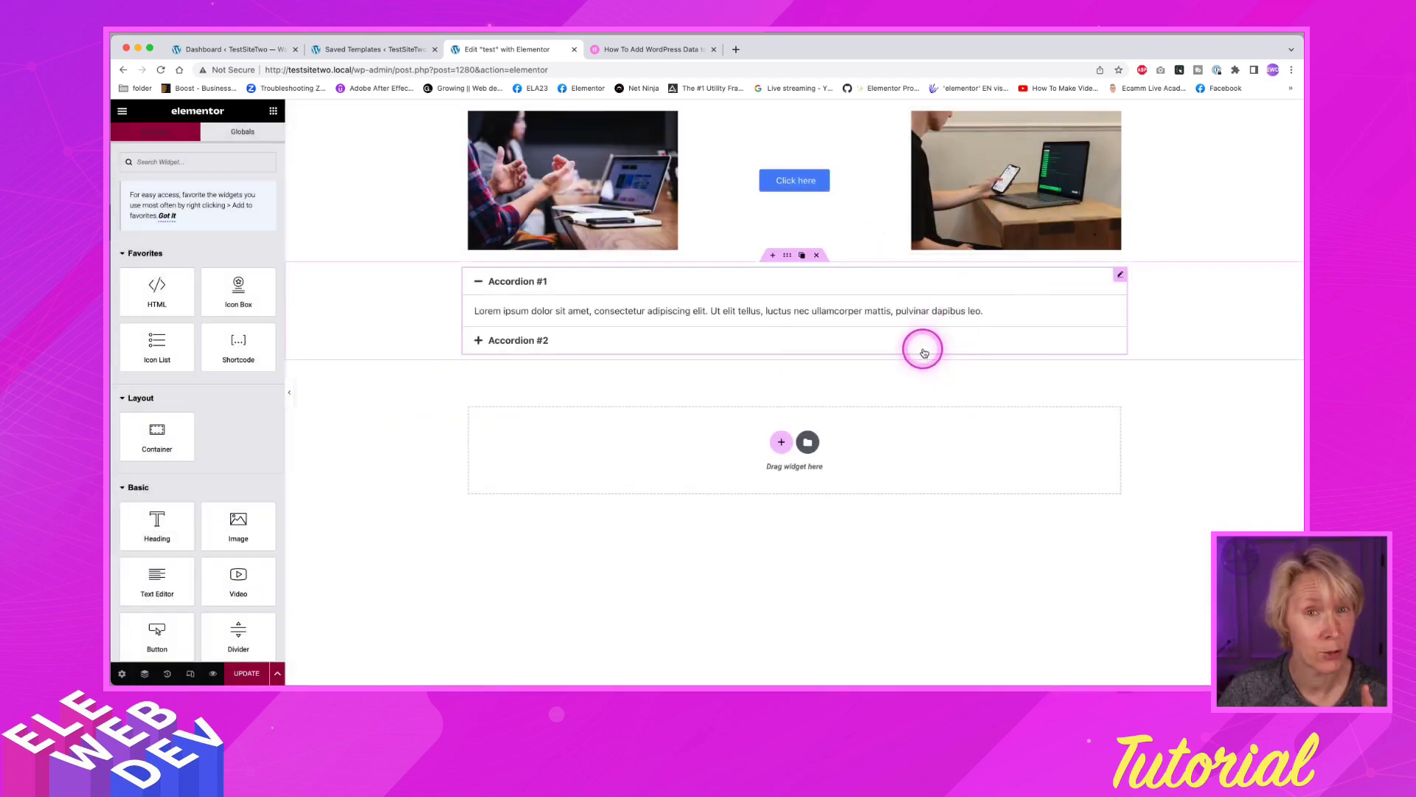
Copy Special Section's shortcode [elementor-template id="1318"] from Saved Templates, then return to the editor.
click(210, 50)
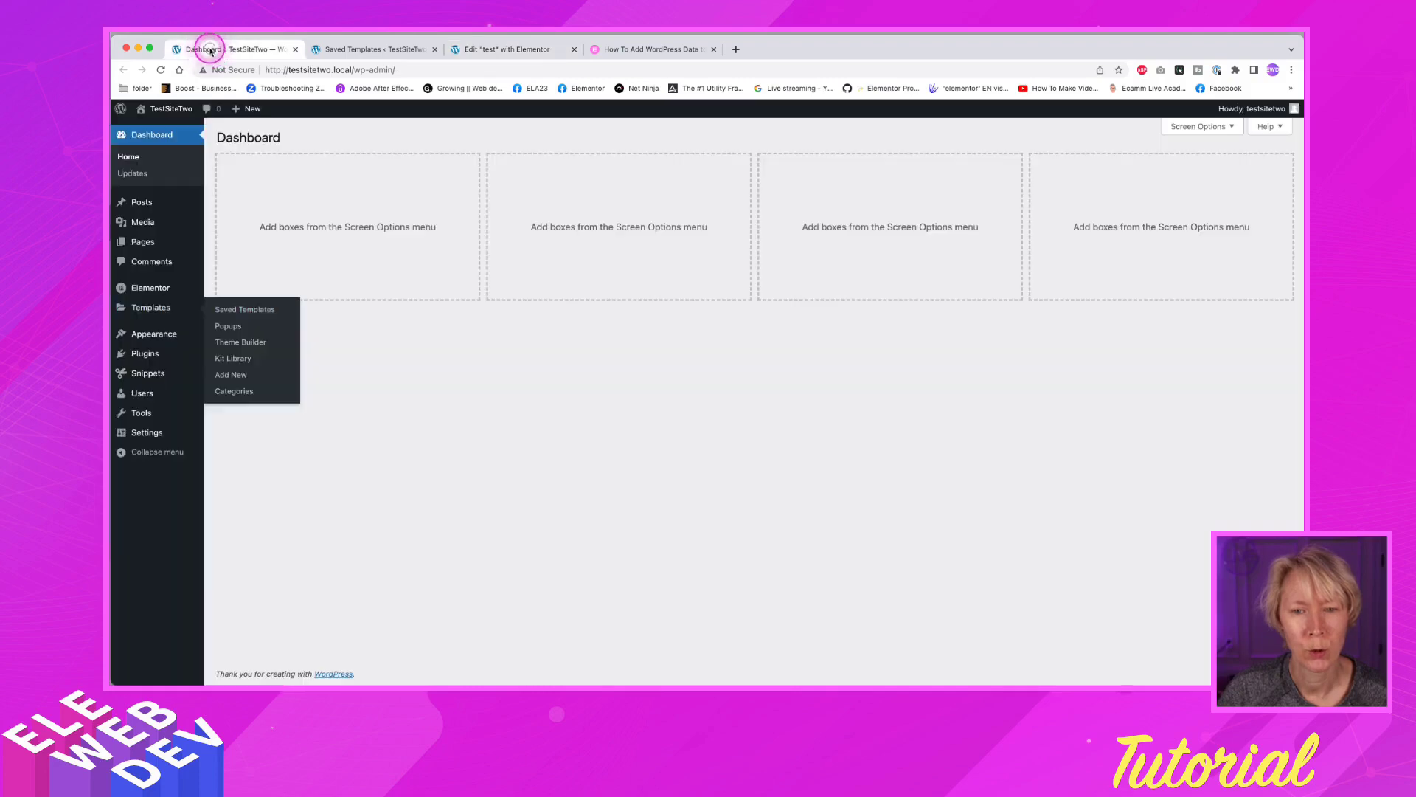
click(244, 312)
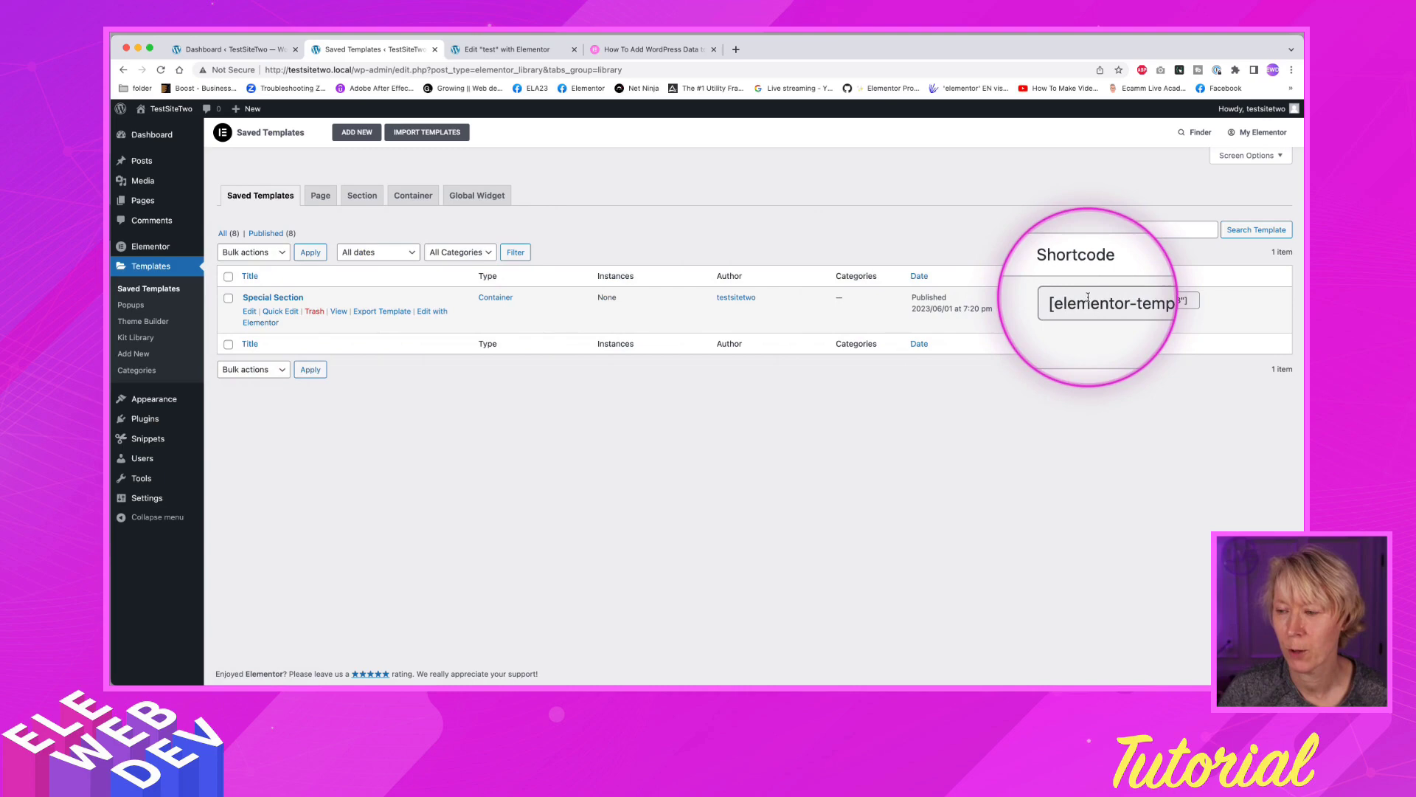
drag(1088, 299, 1197, 305)
key(super+c)
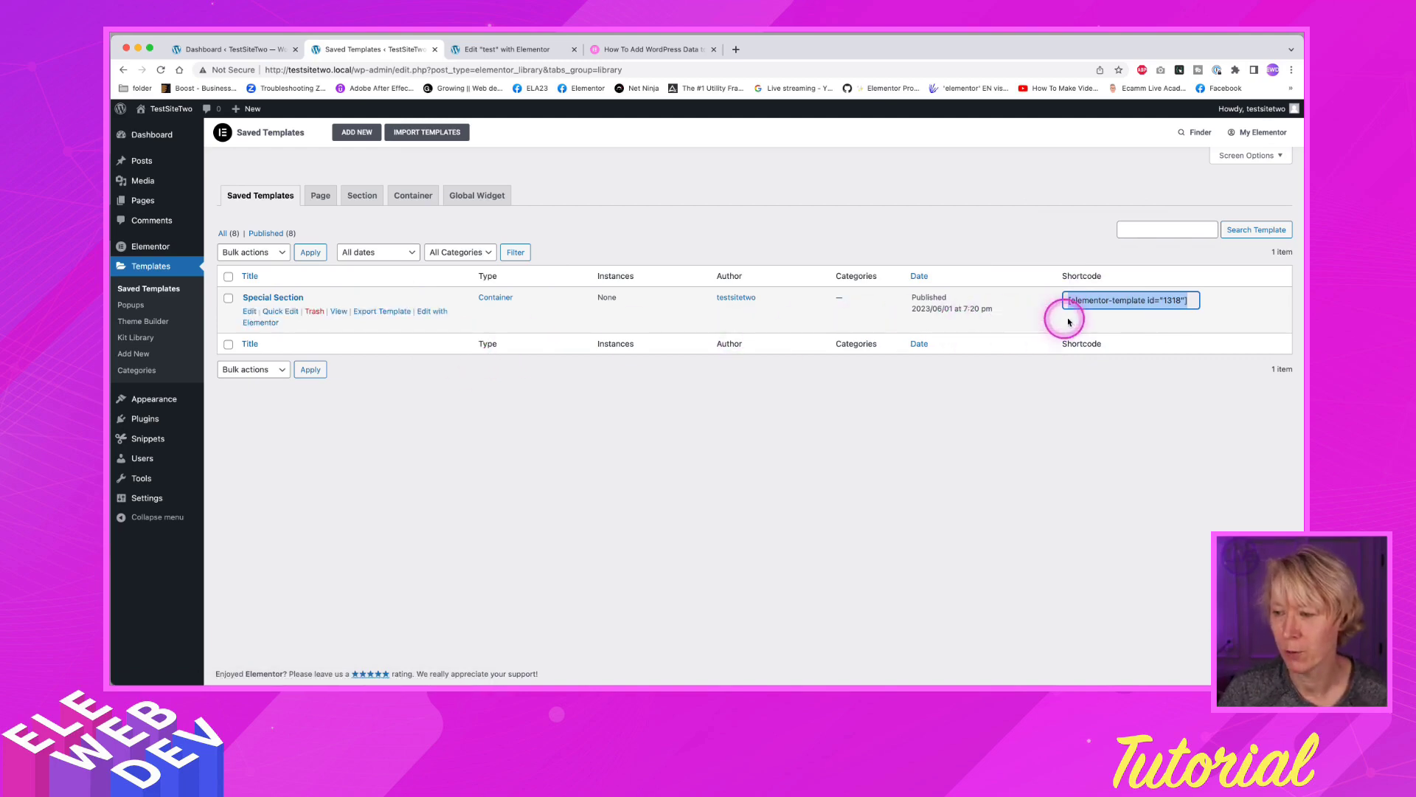
click(519, 52)
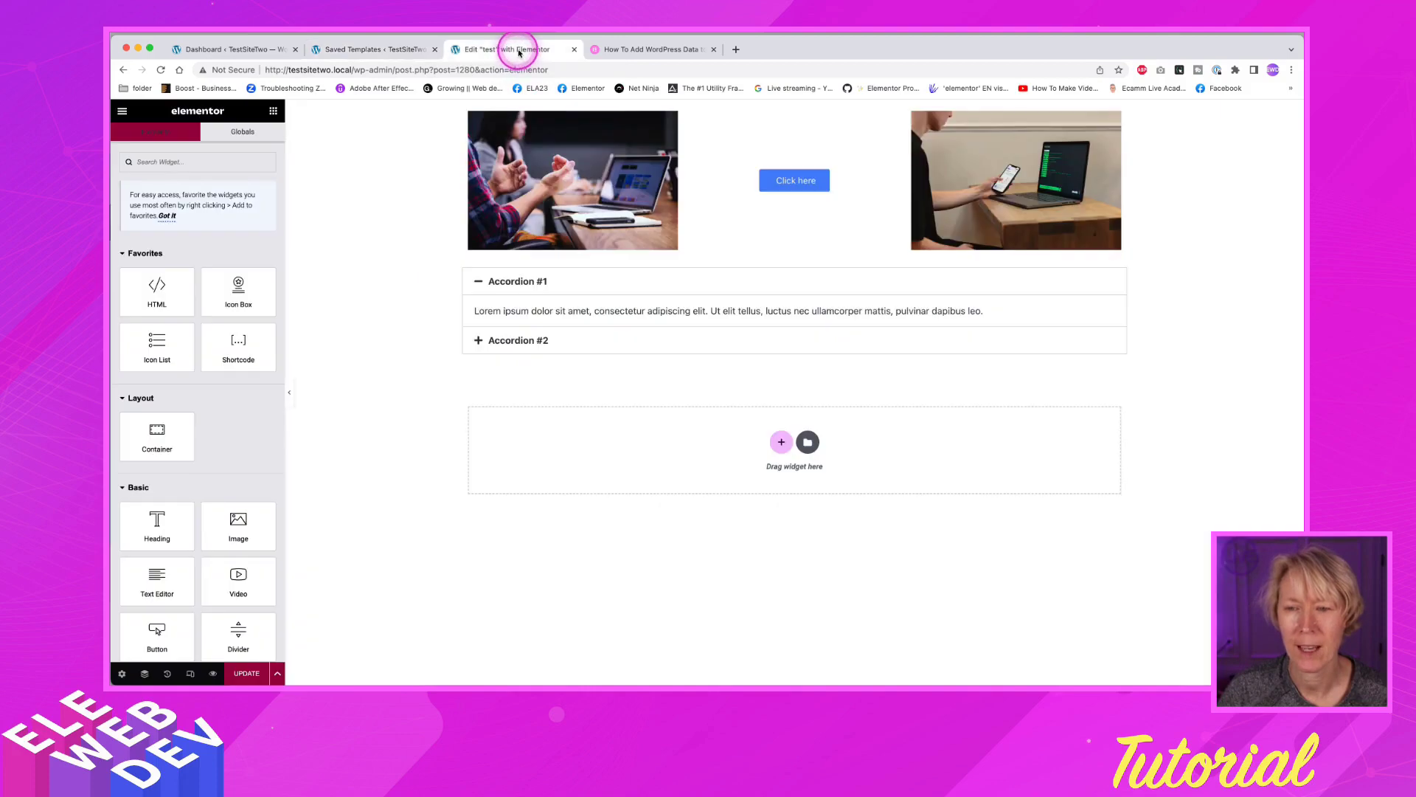
In Text mode, replace Accordion #1's lorem ipsum with the pasted [elementor-template id="1318"] shortcode.
click(582, 287)
click(582, 285)
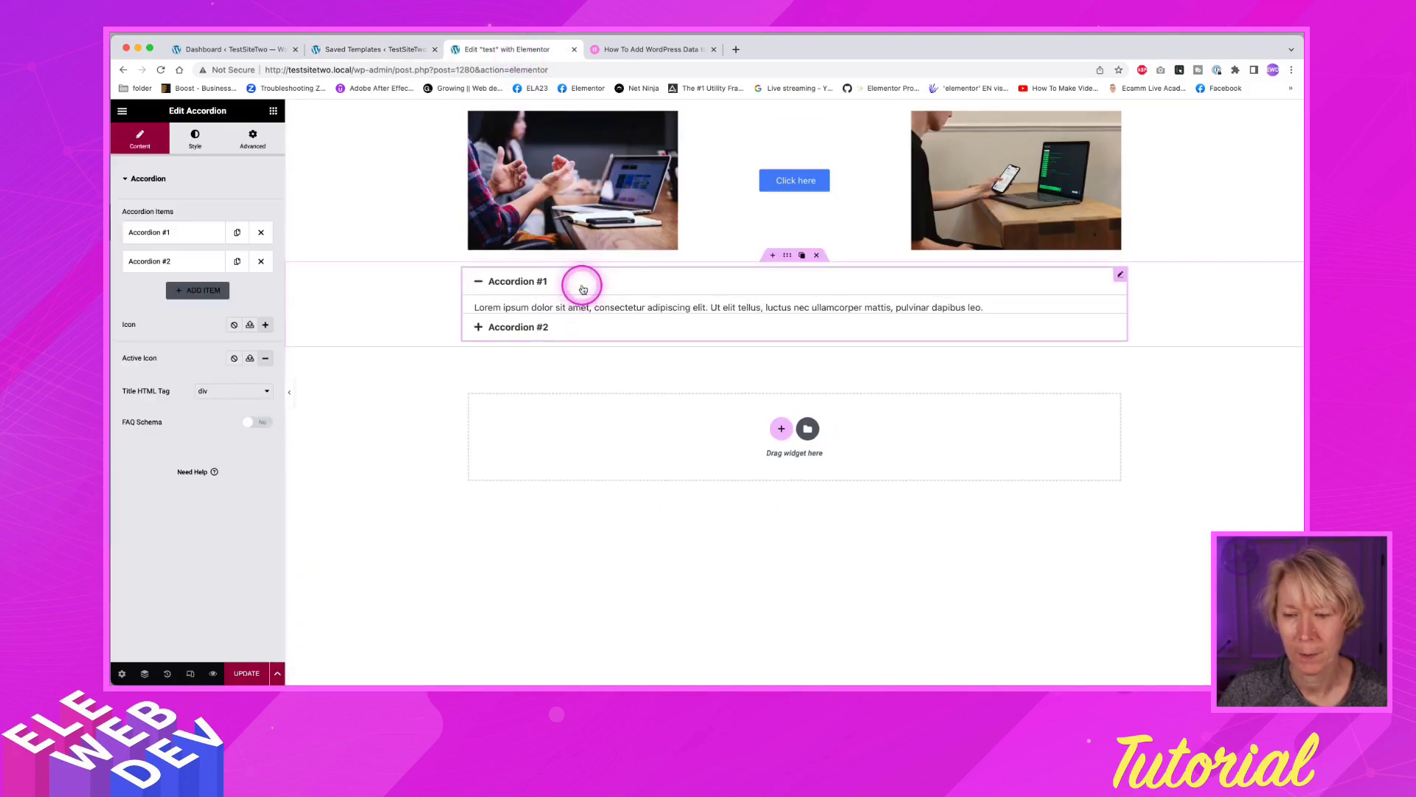
click(210, 236)
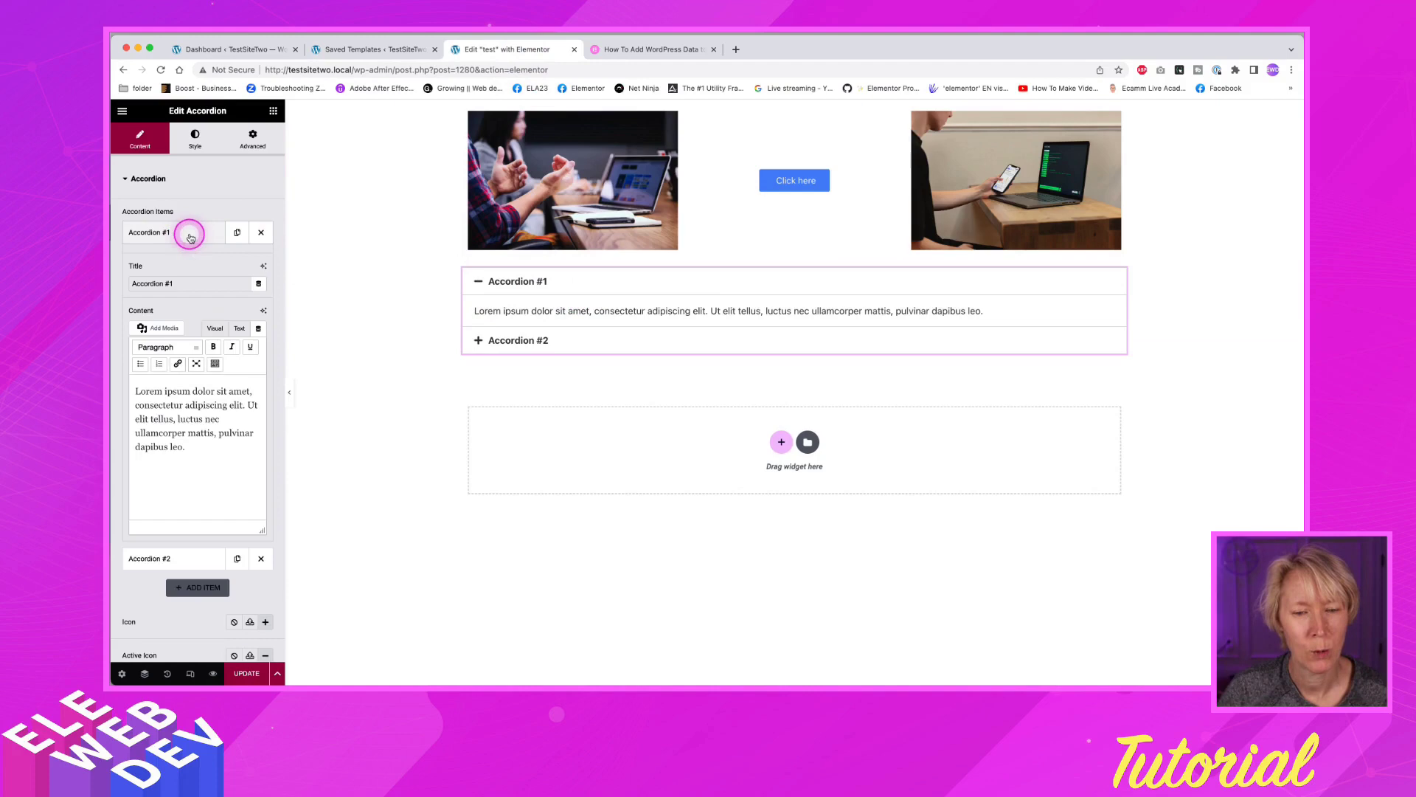
click(239, 329)
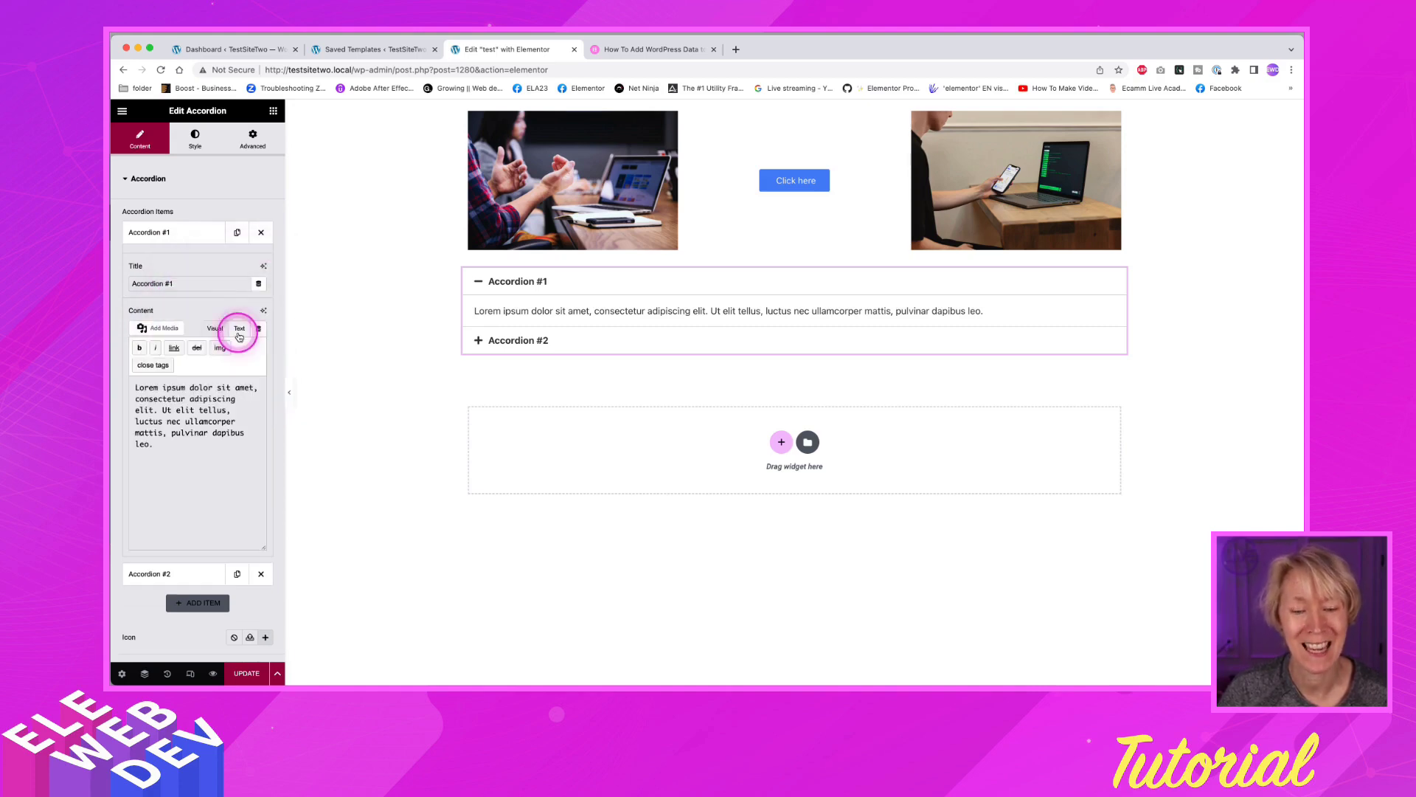
drag(143, 439, 115, 382)
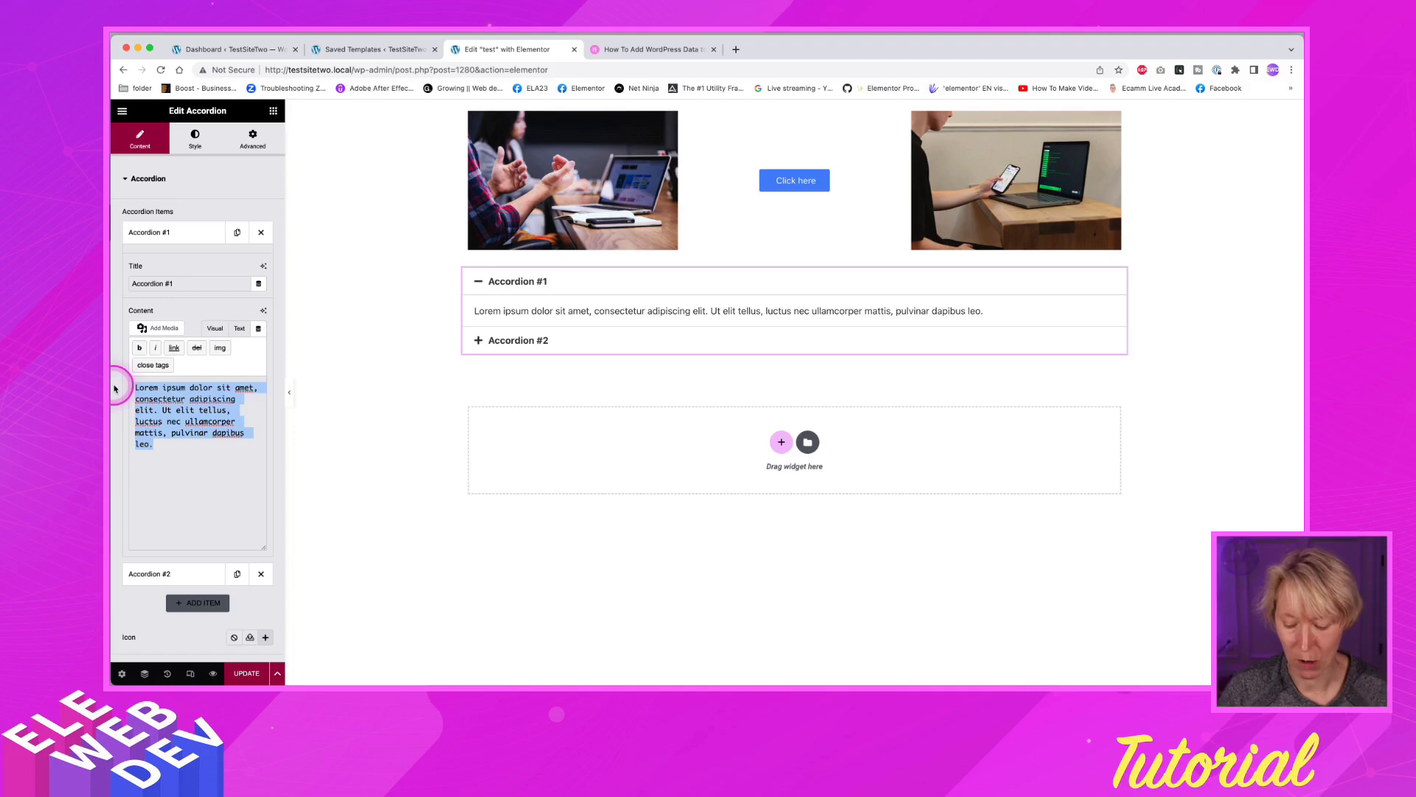
key(BackSpace)
key(super+v)
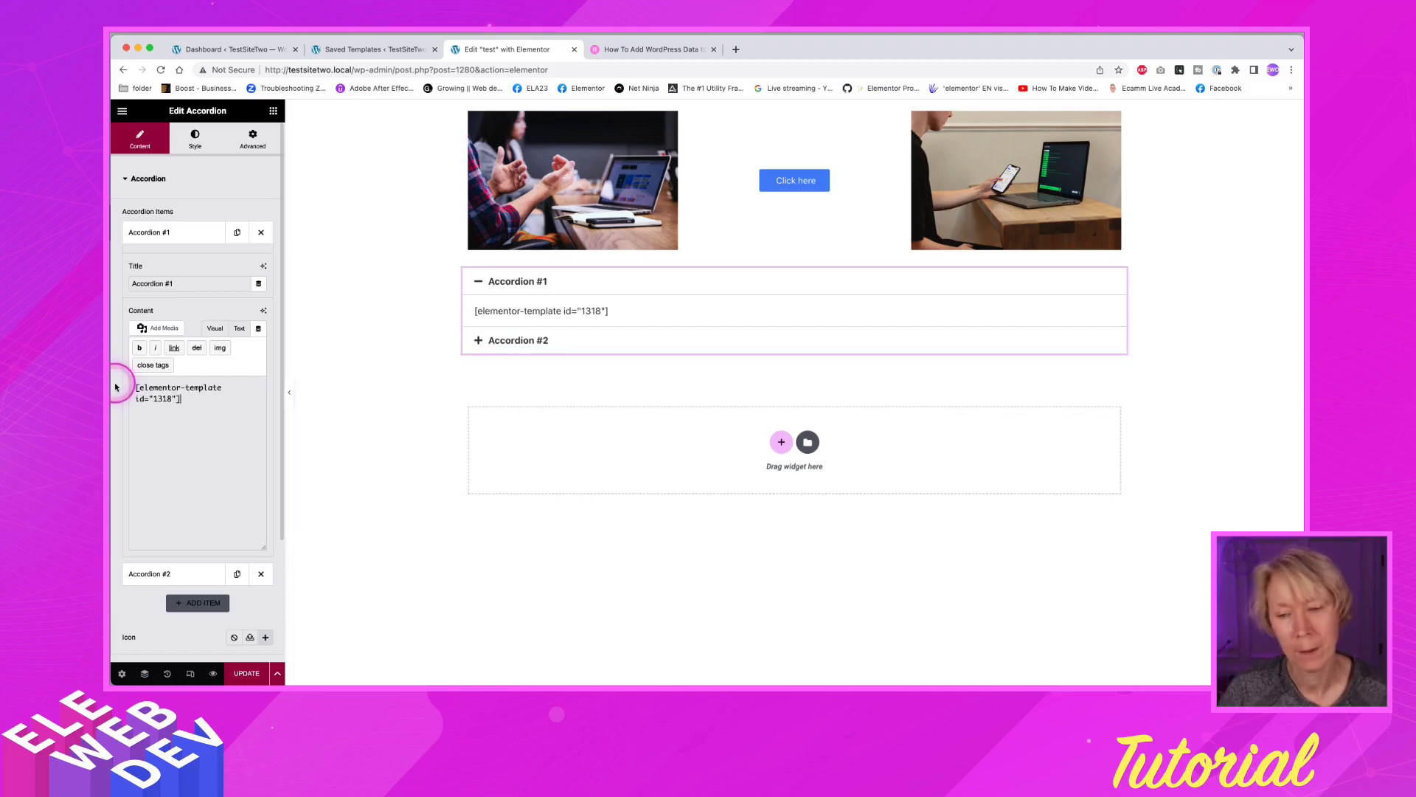
click(186, 441)
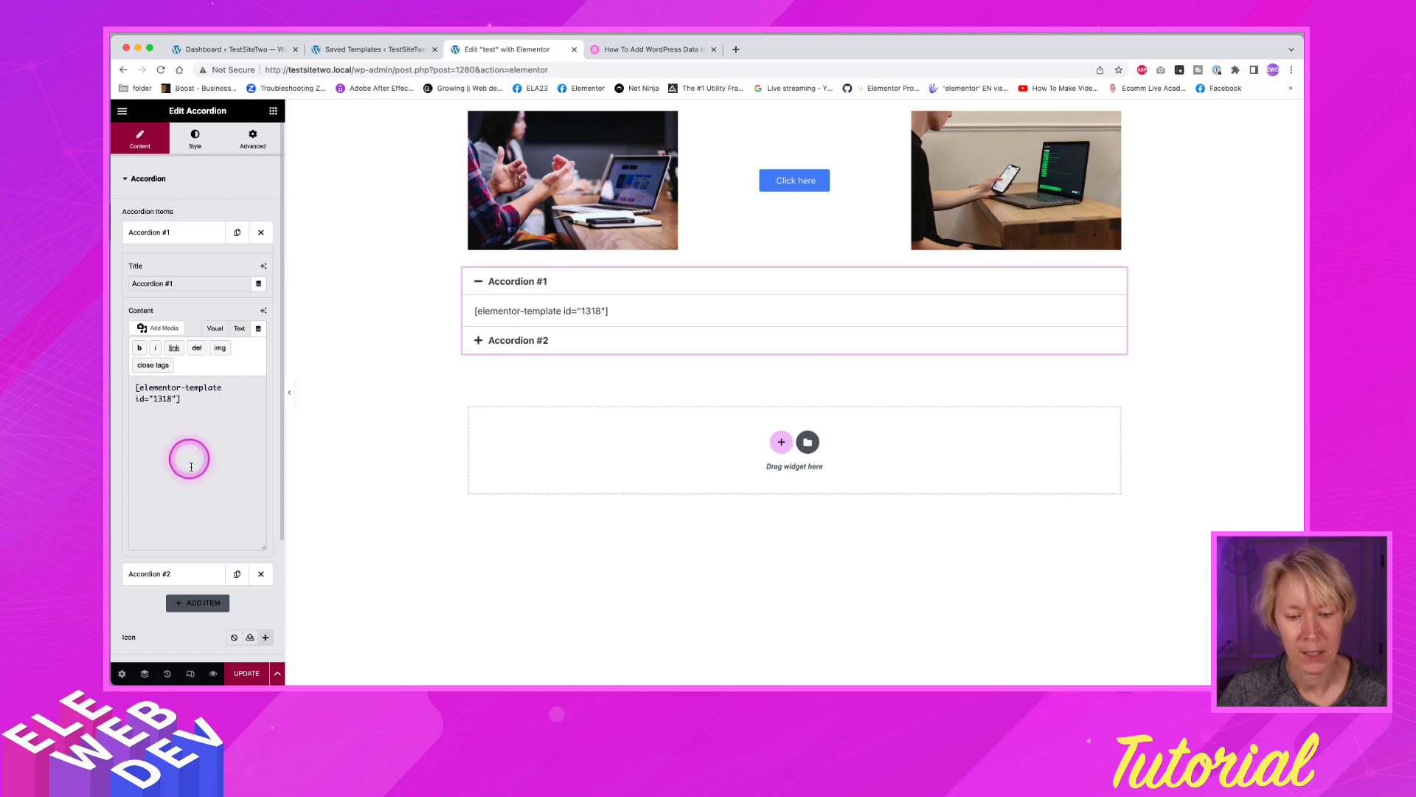
Update and reload the page, delete the original top section, and test Accordion #1 expanding.
click(246, 673)
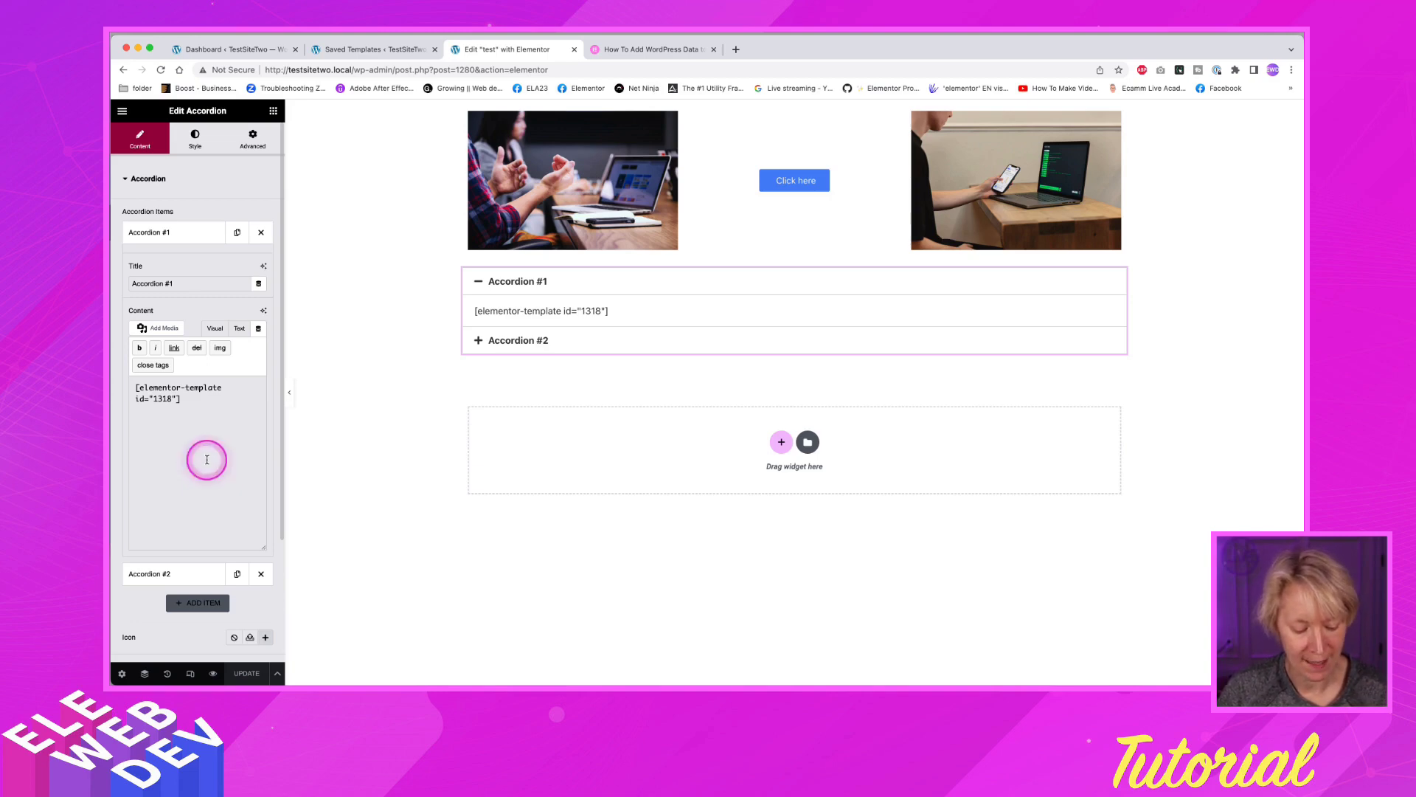
key(super+r)
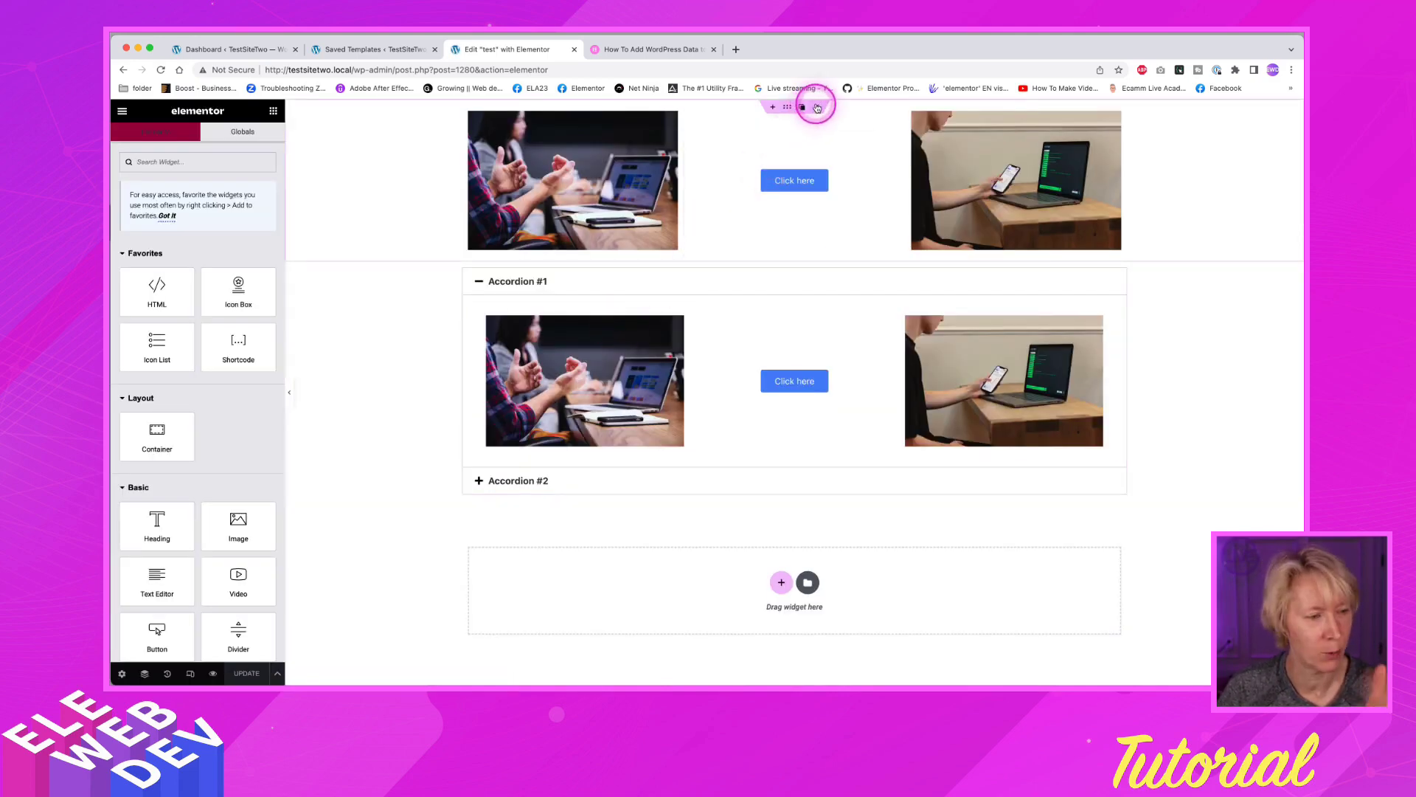
click(817, 107)
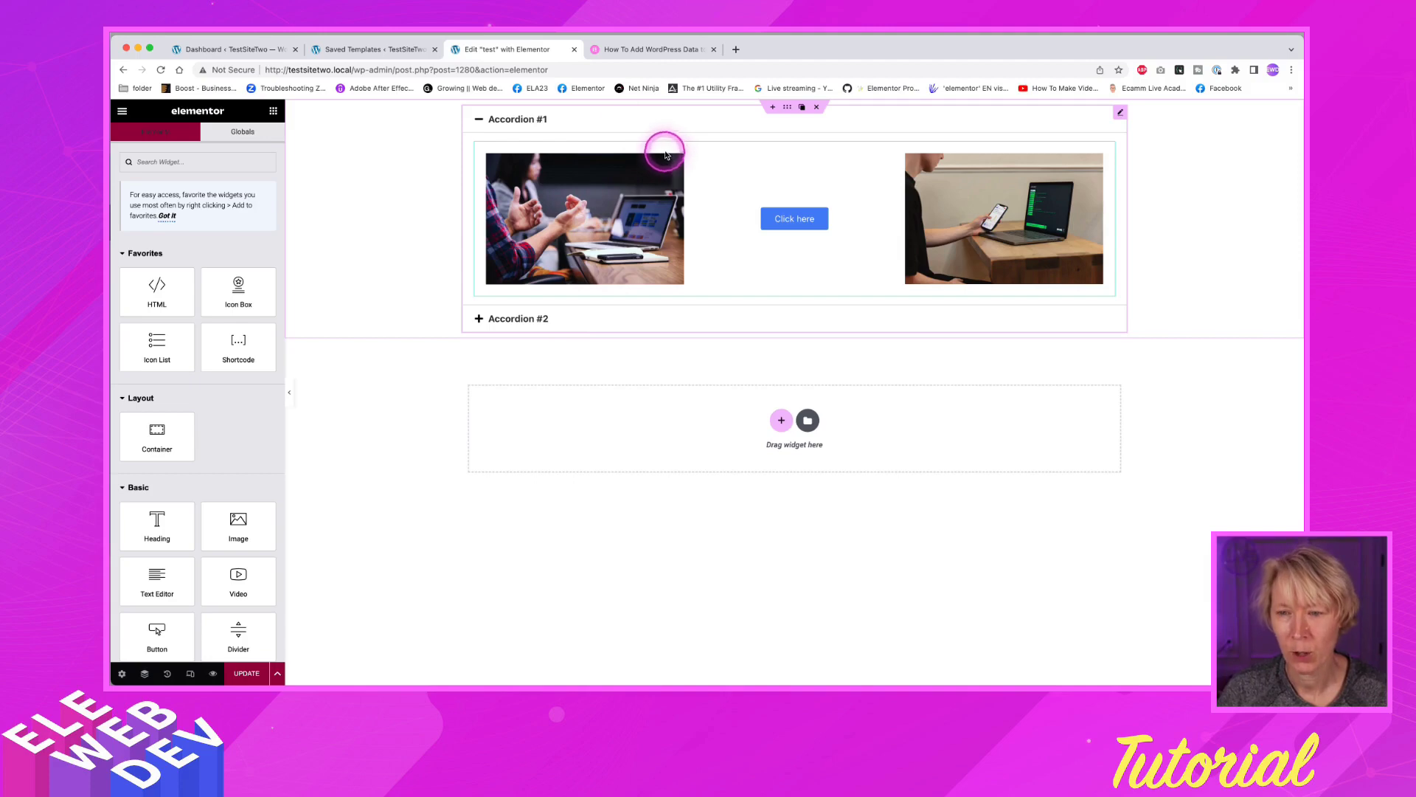
click(520, 122)
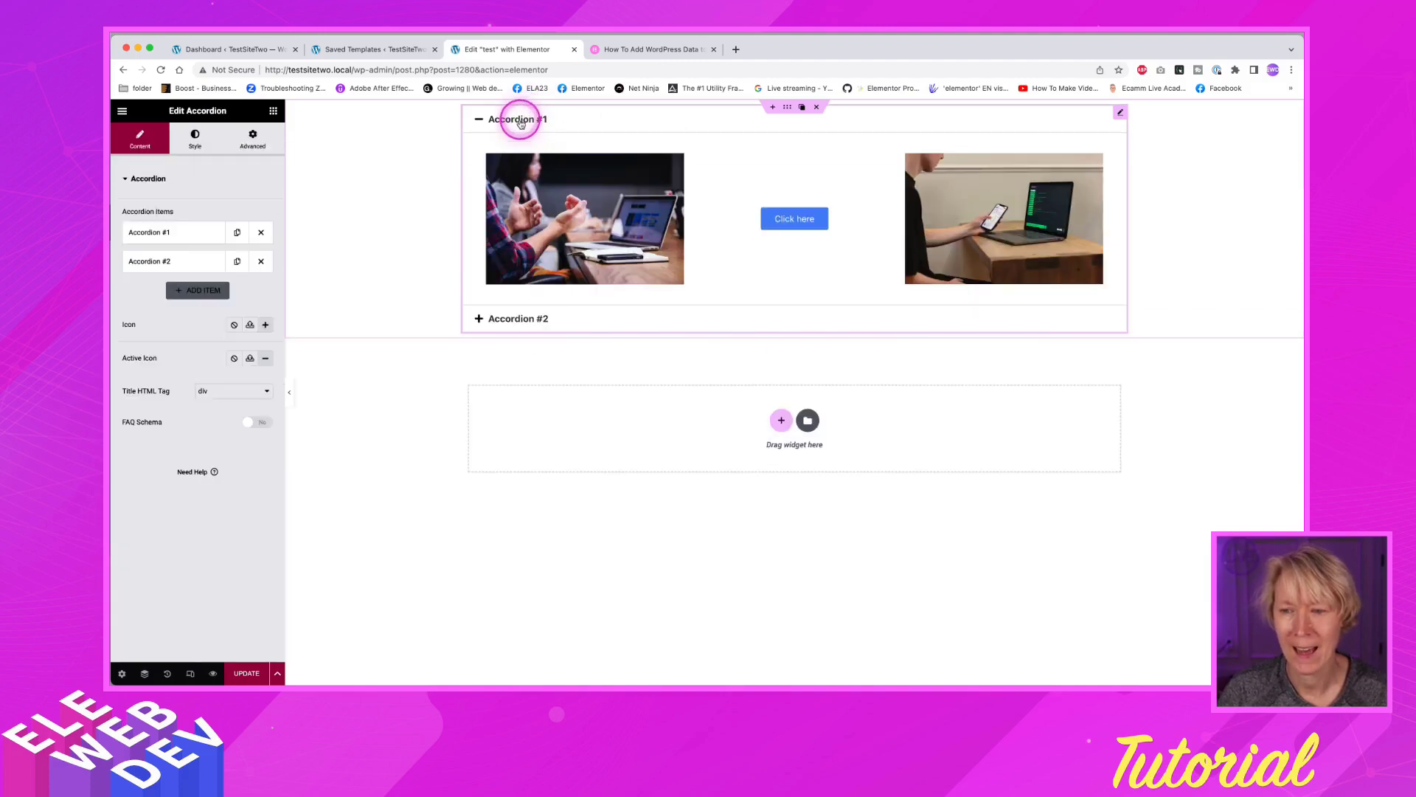
click(521, 122)
click(521, 122)
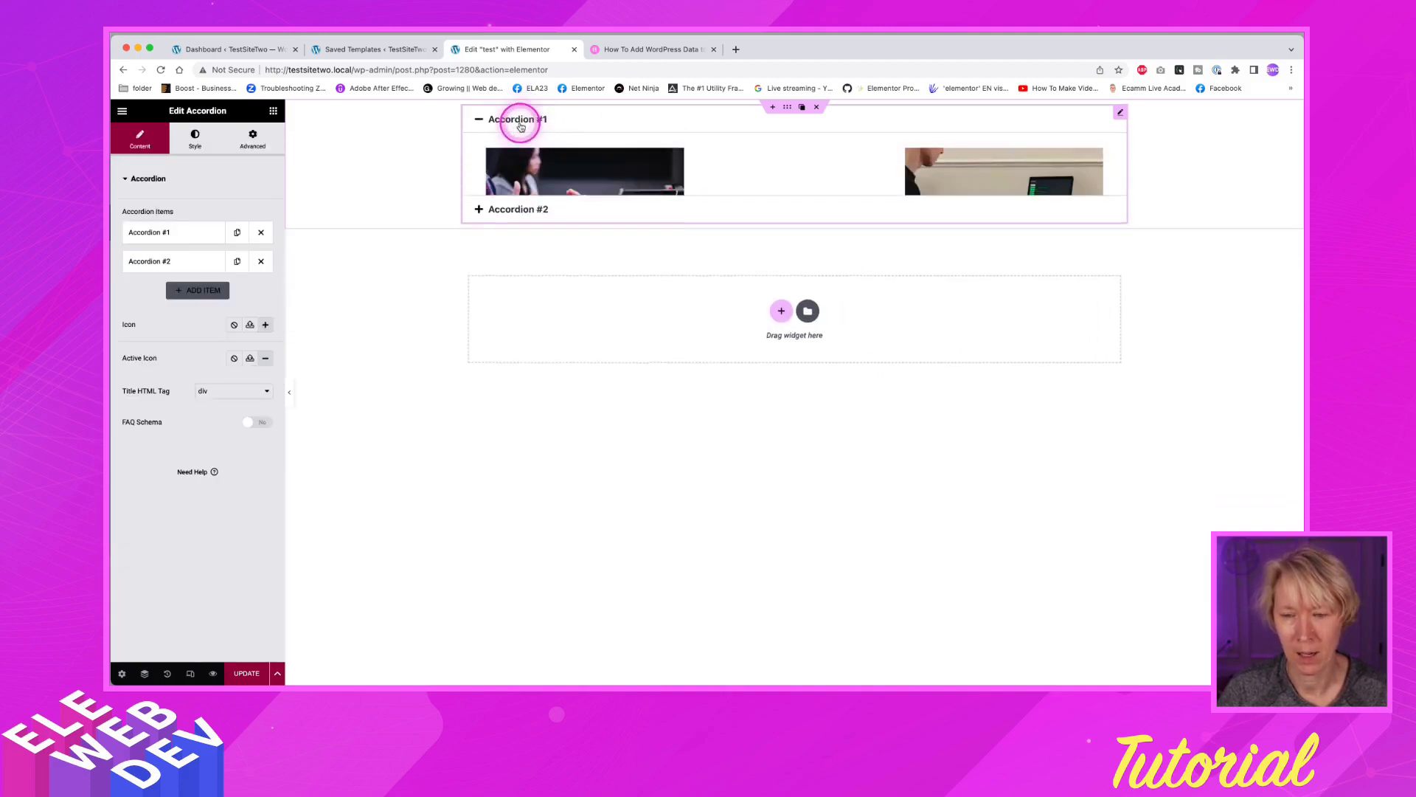
click(541, 204)
click(602, 374)
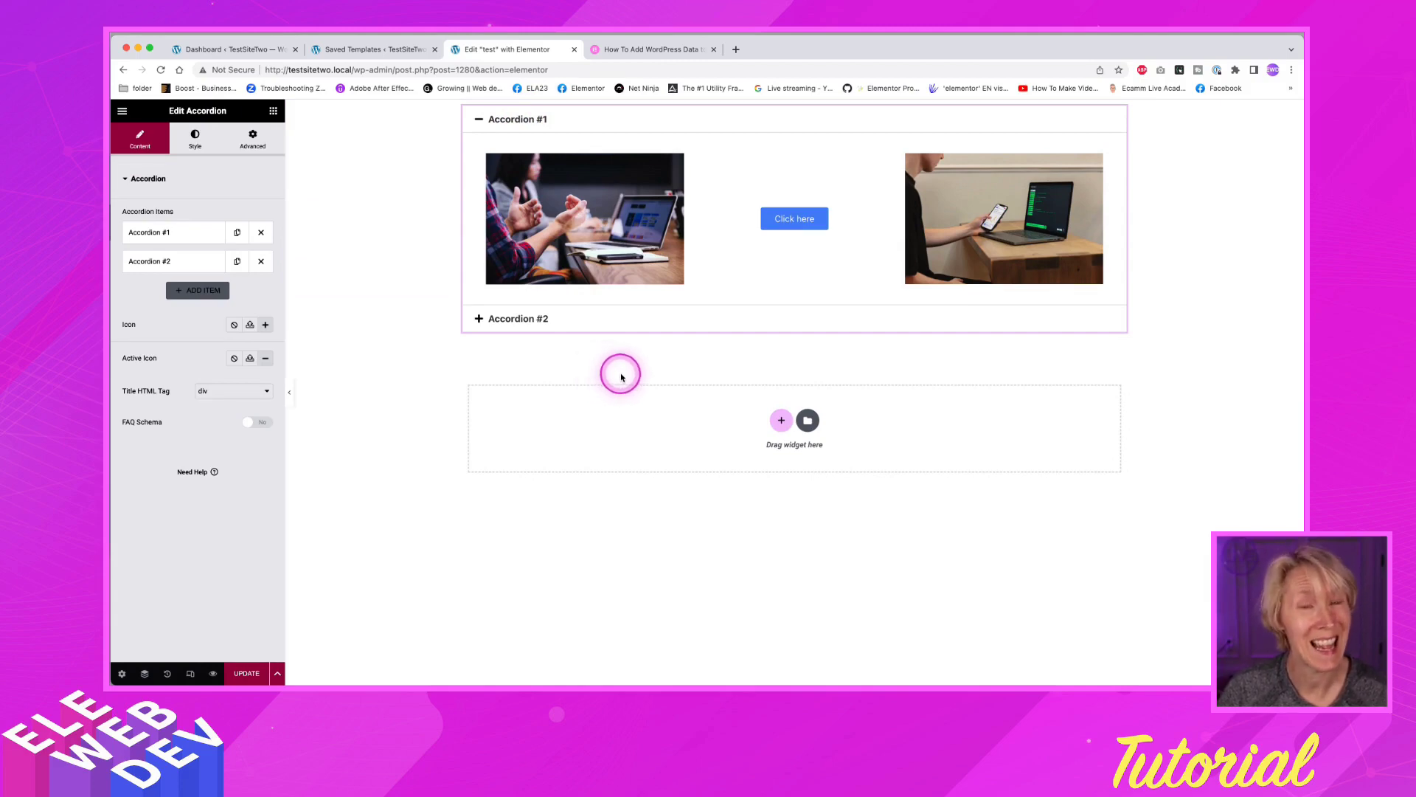
Search widgets for 'tab' and add a Tabs widget below the accordion.
click(273, 110)
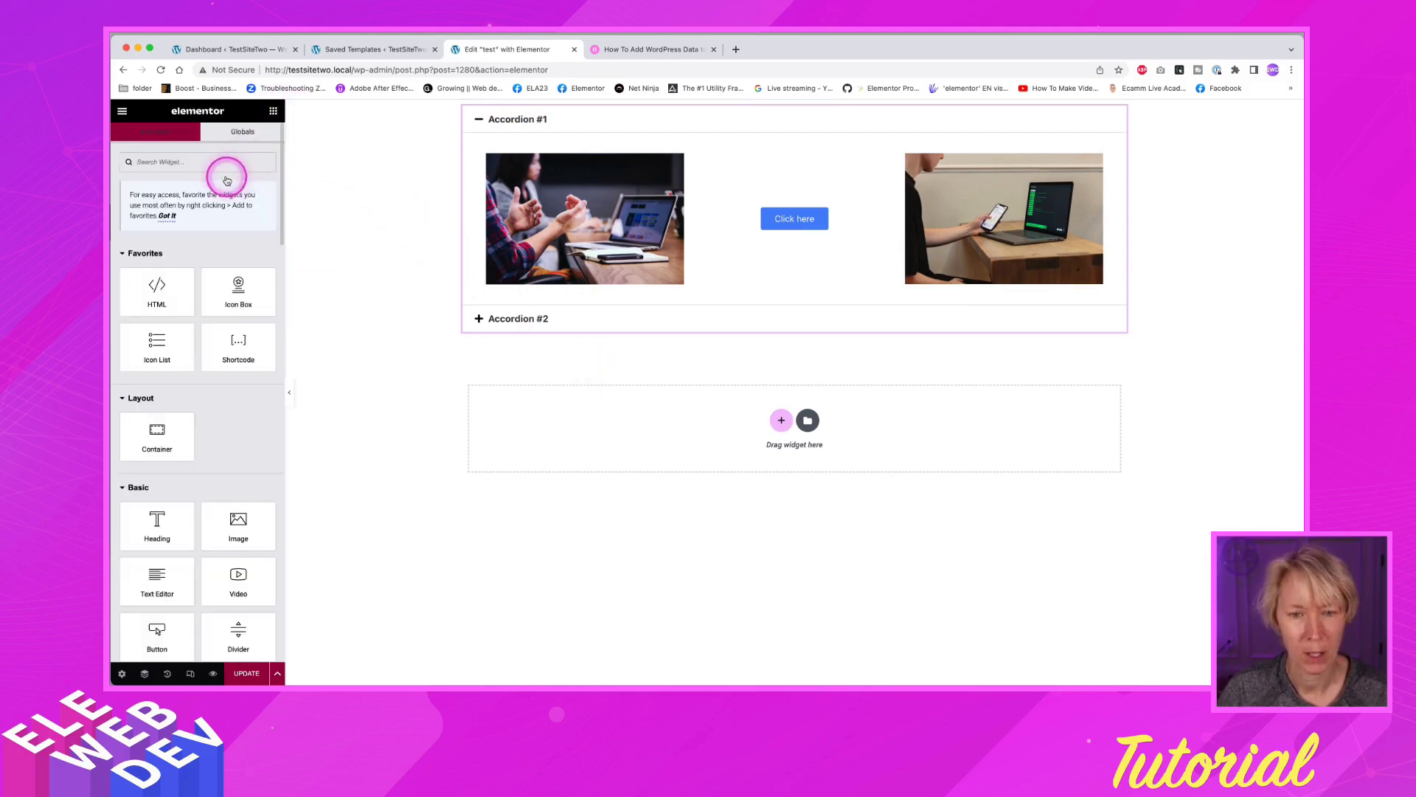
click(215, 163)
text(tab)
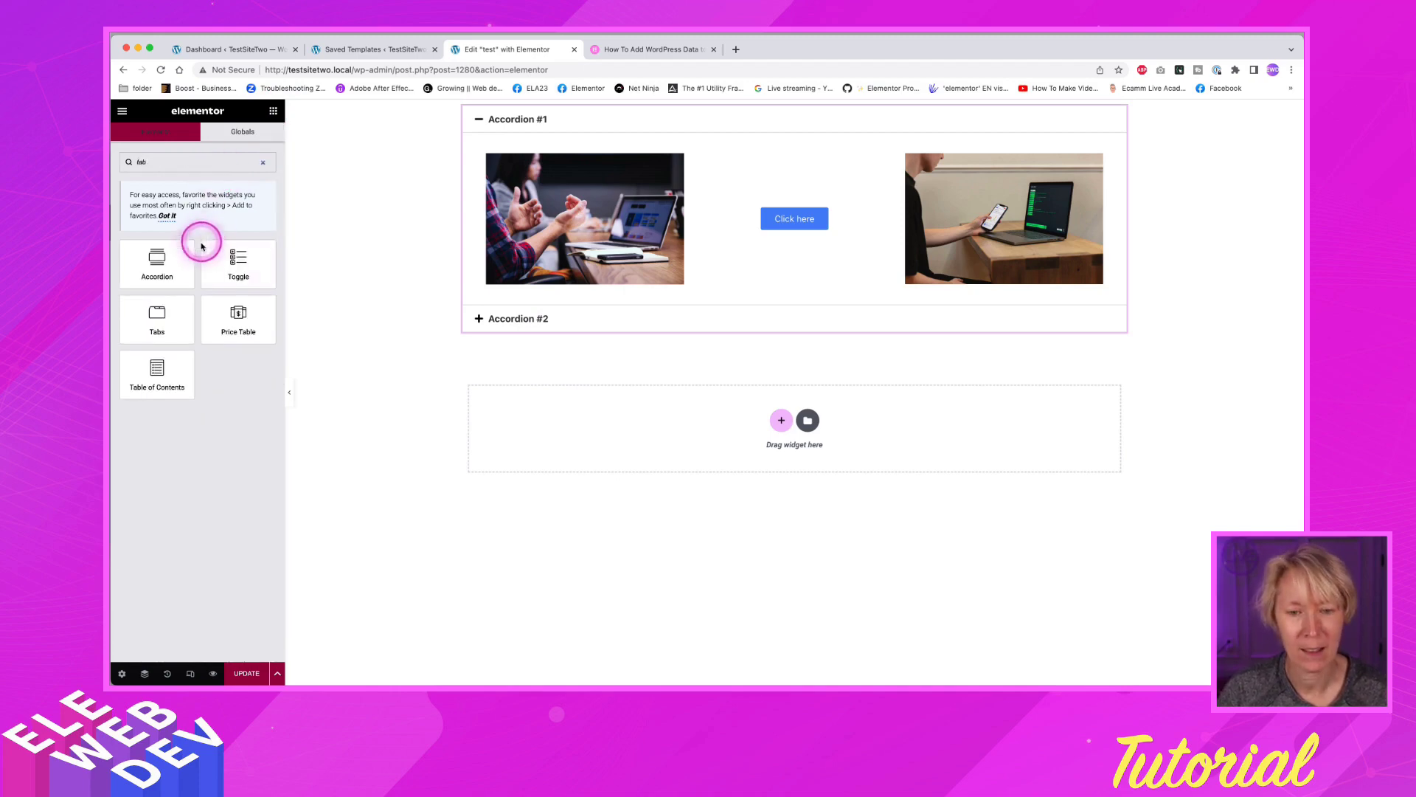
drag(157, 318, 642, 421)
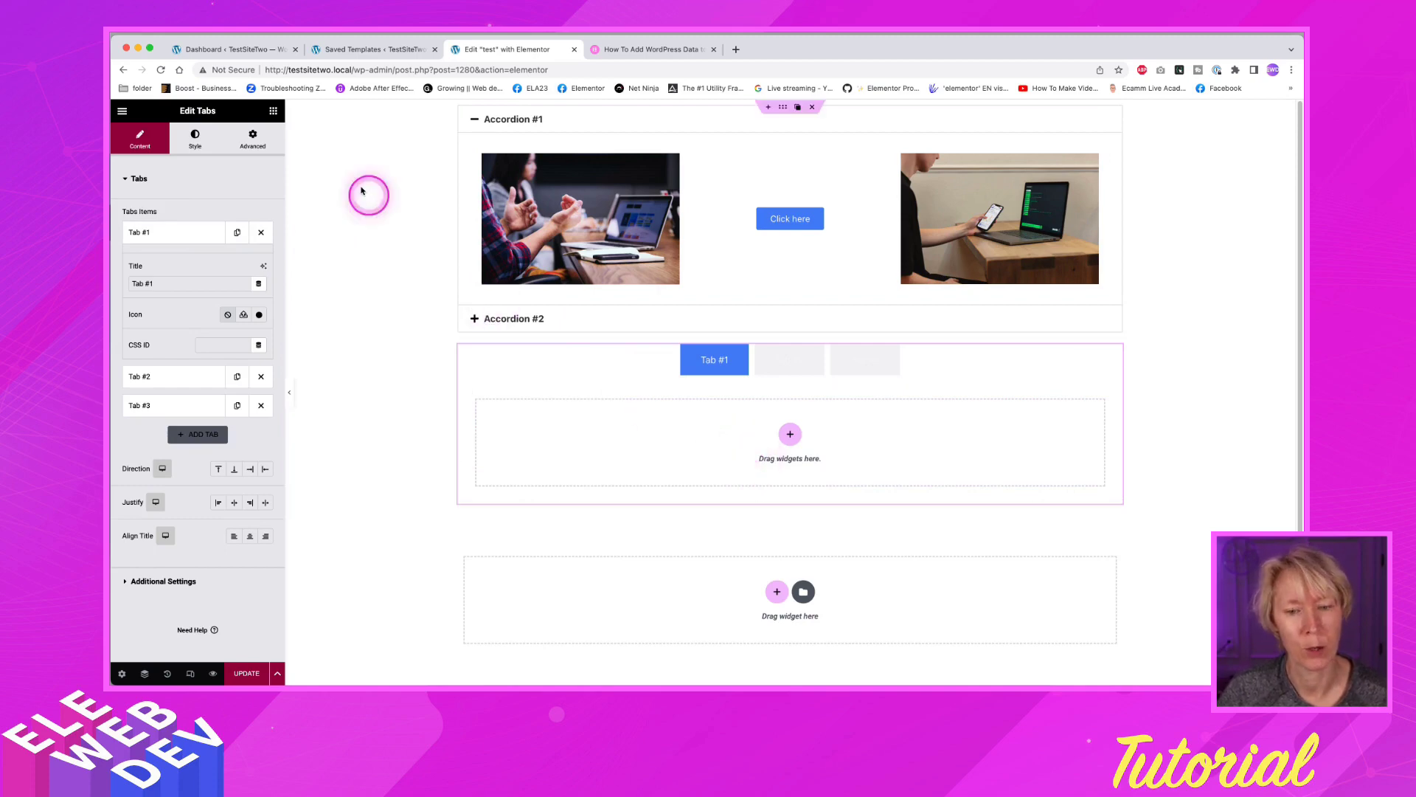
Put a Shortcode widget in Tab #1 and paste the template shortcode into it.
click(267, 118)
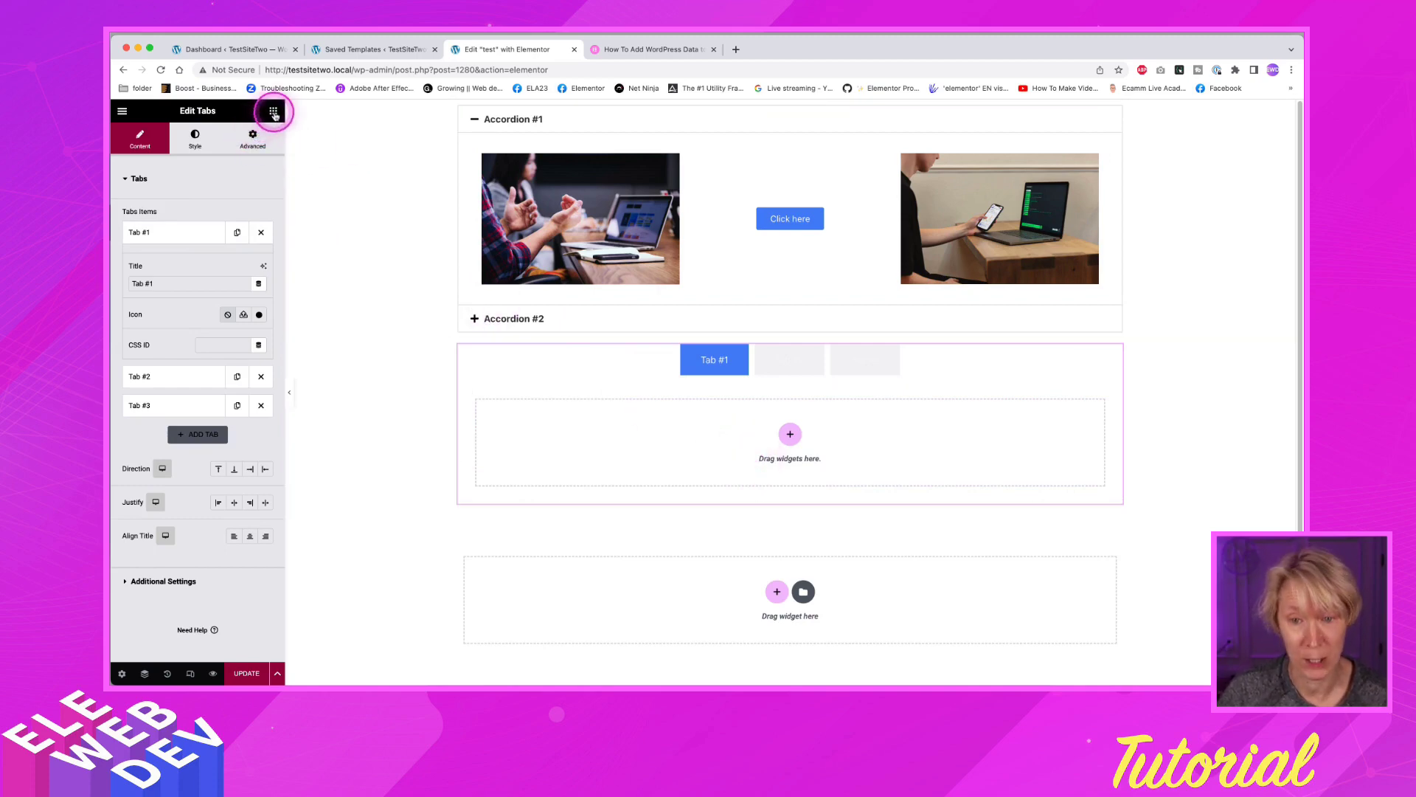
click(220, 213)
drag(237, 353, 660, 440)
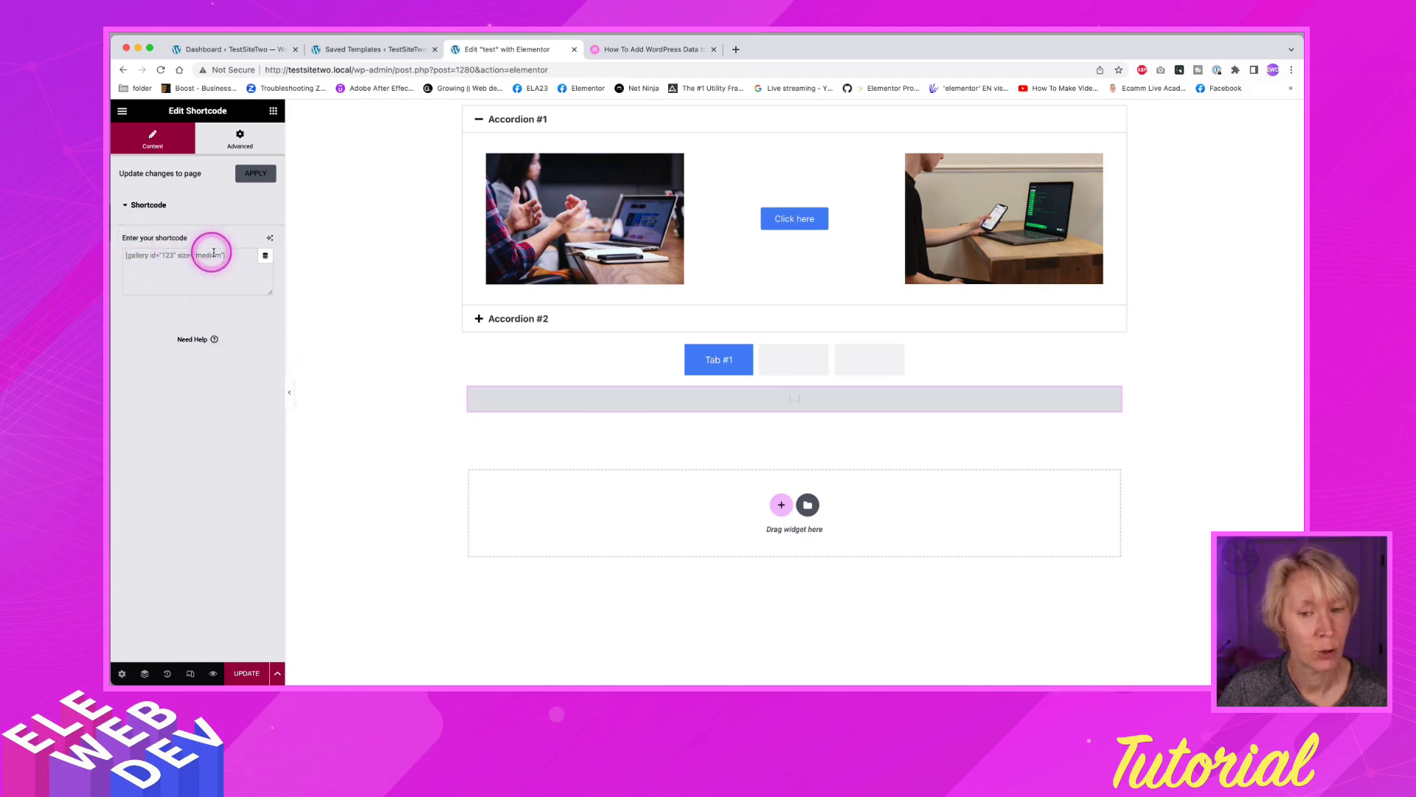
click(120, 257)
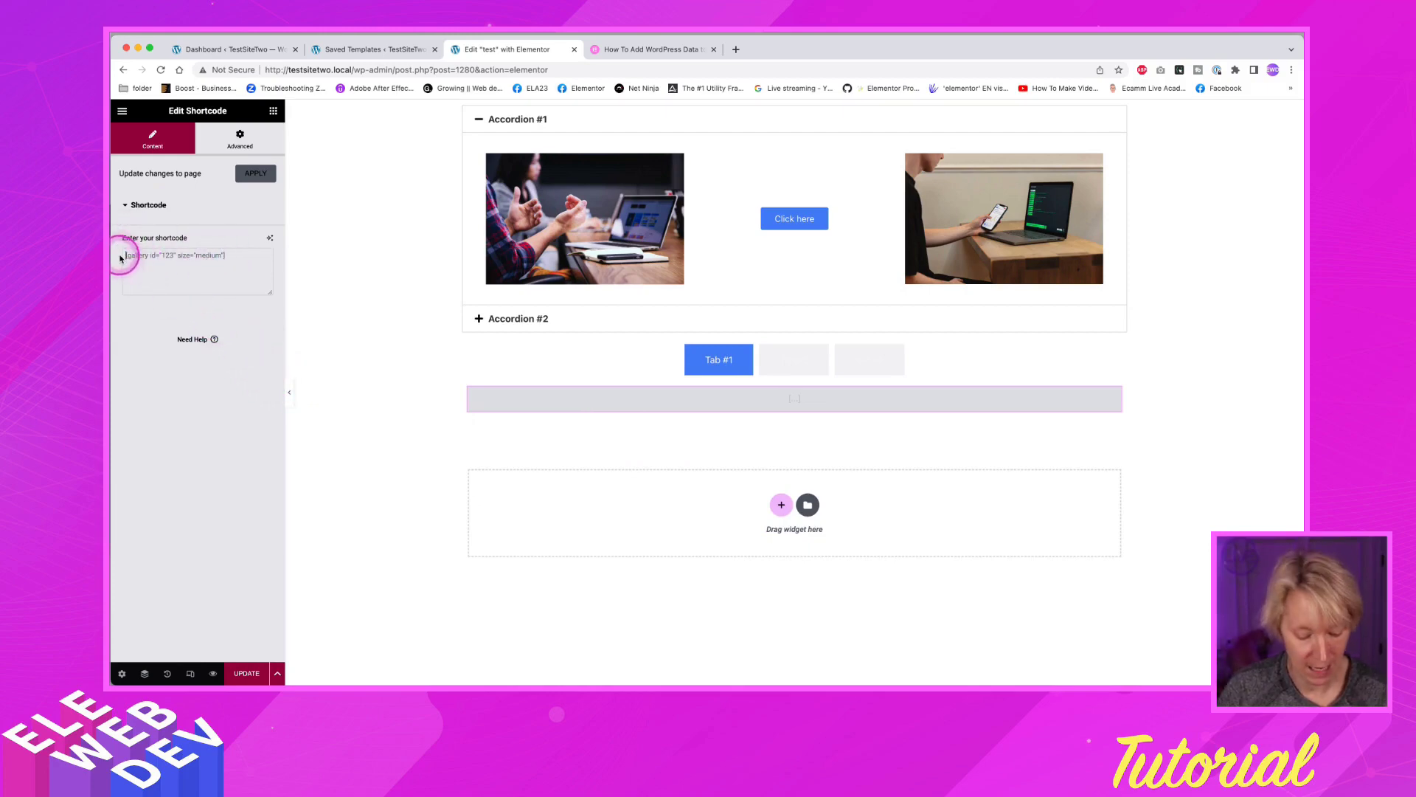
text([elementor-template id="1318"])
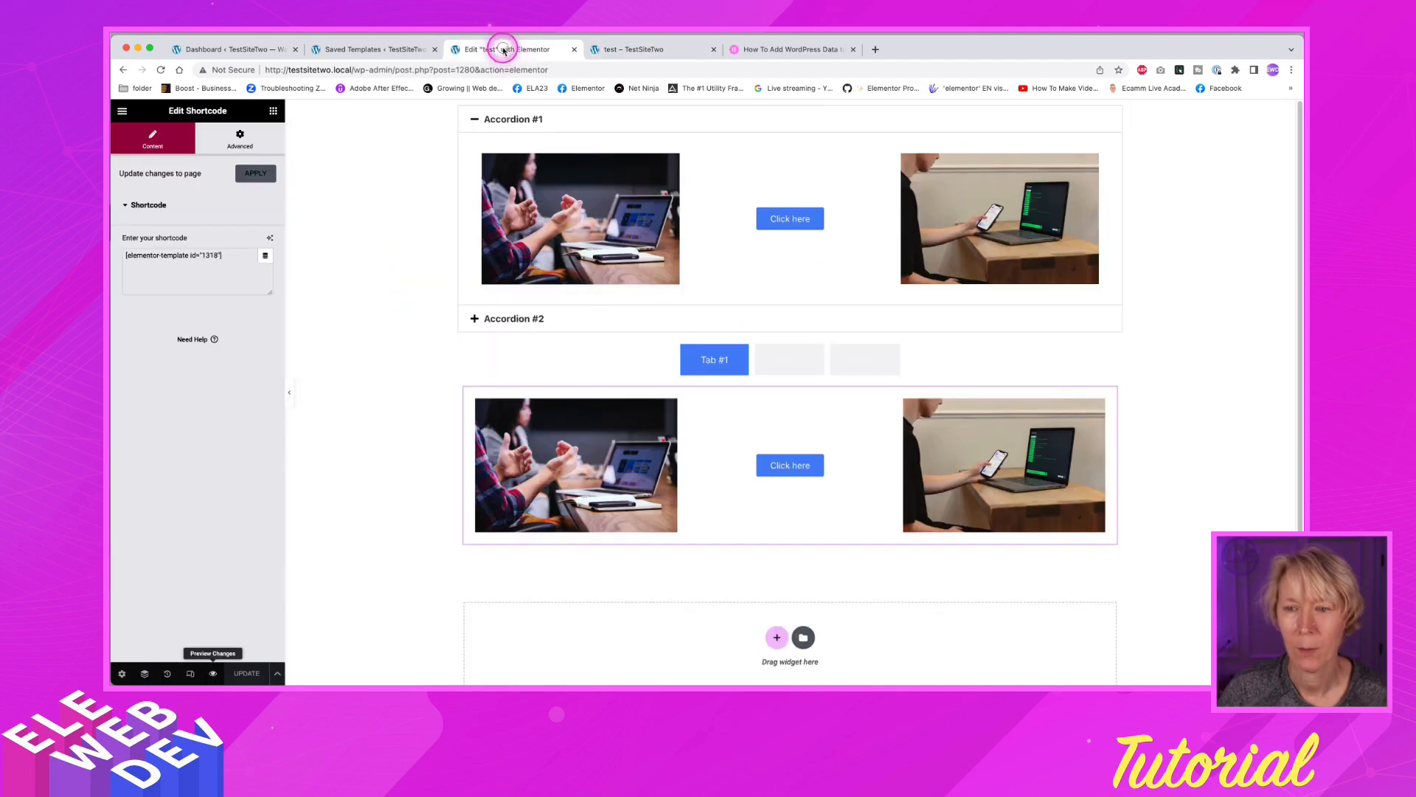
Search widgets for 'togg' and add a Toggle widget below the tabs.
click(273, 110)
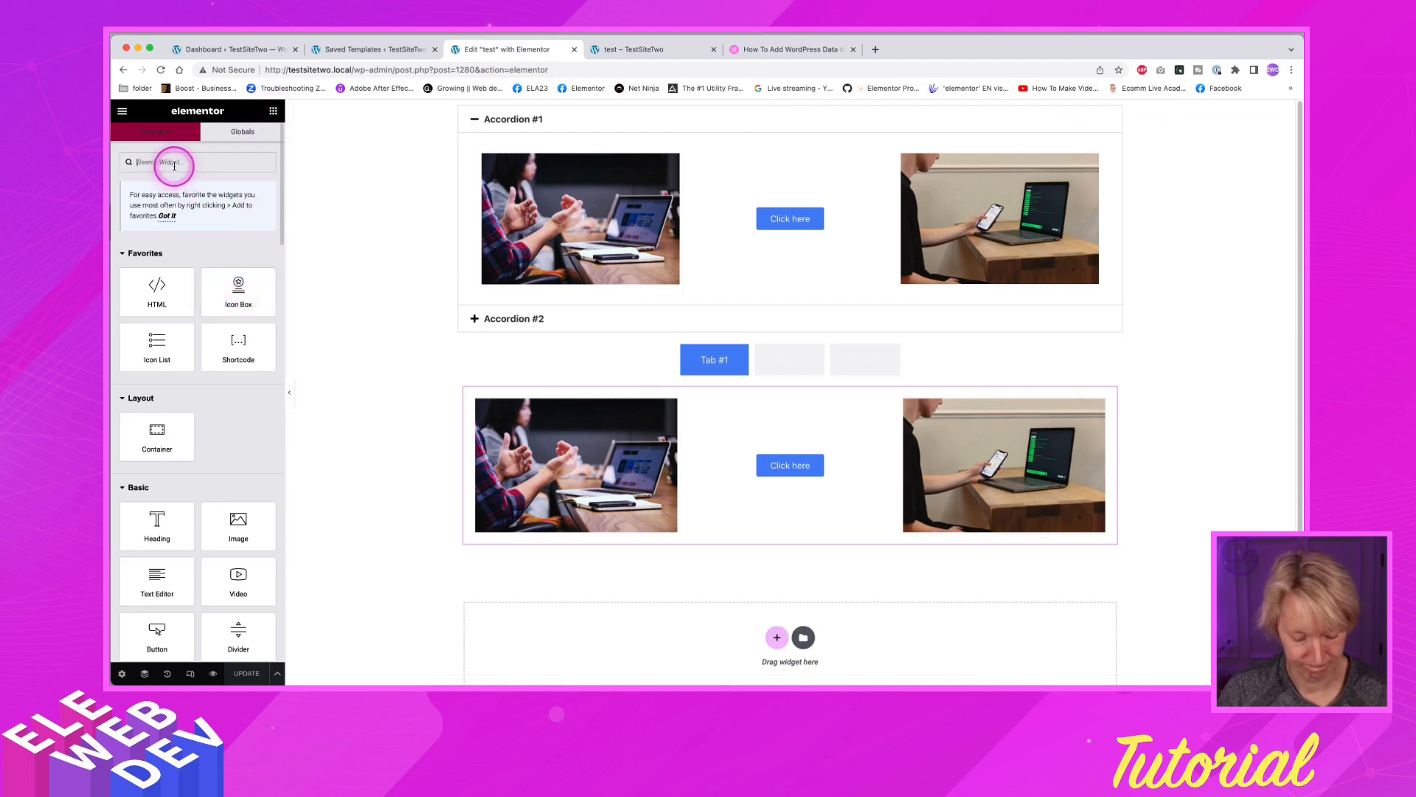
text(toggle)
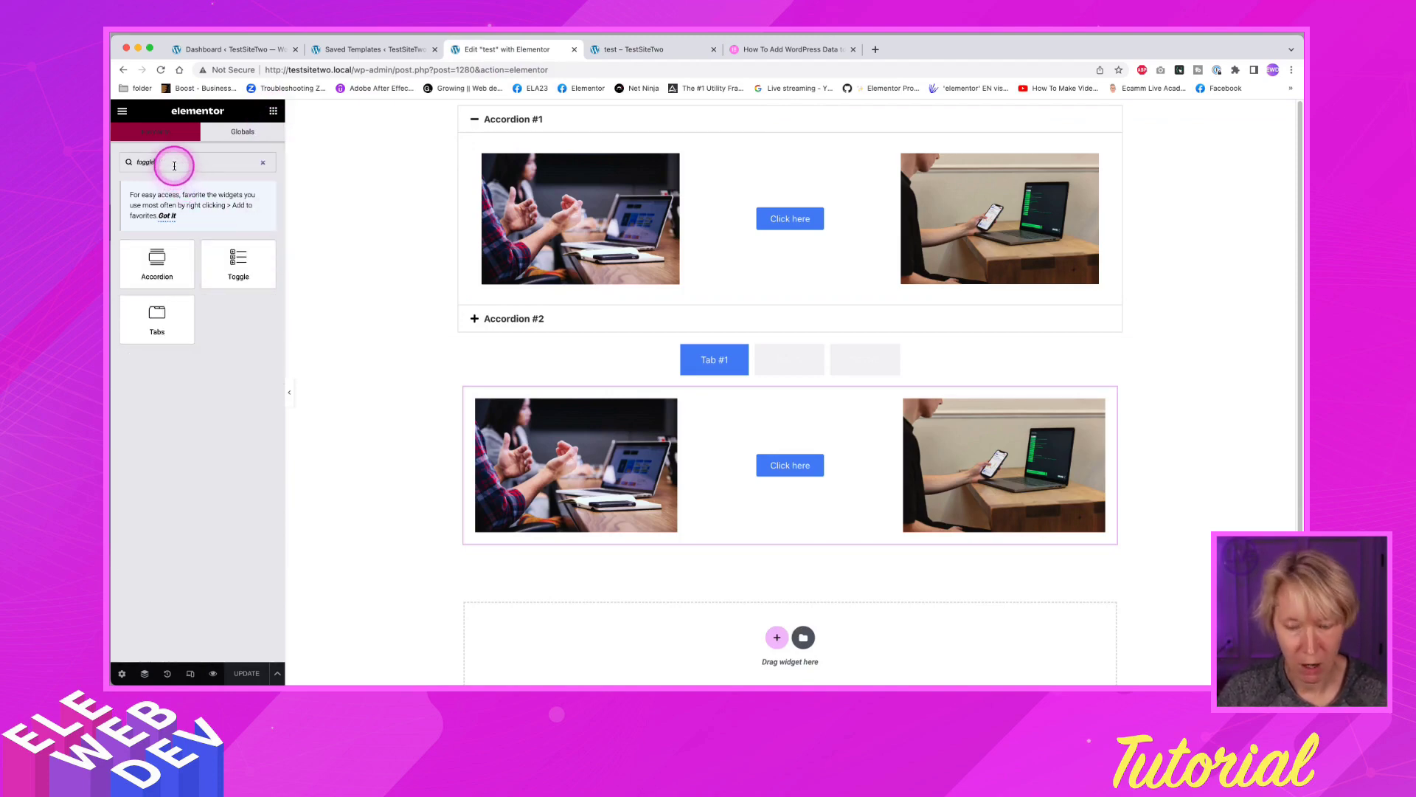
drag(231, 263, 731, 645)
scroll(719, 616, down, 2)
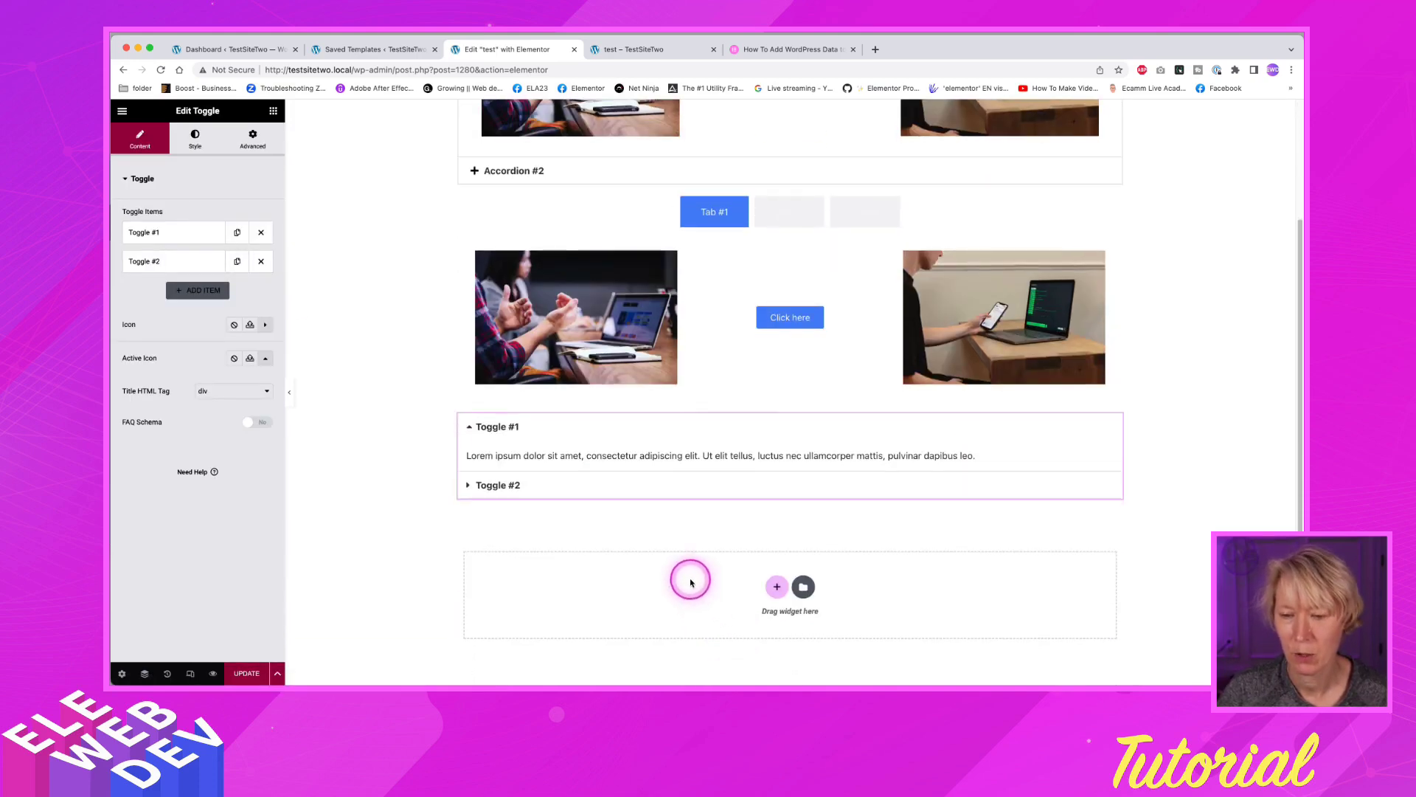
Replace Toggle #1's lorem ipsum with the pasted [elementor-template id="1318"] shortcode in Text mode.
click(609, 456)
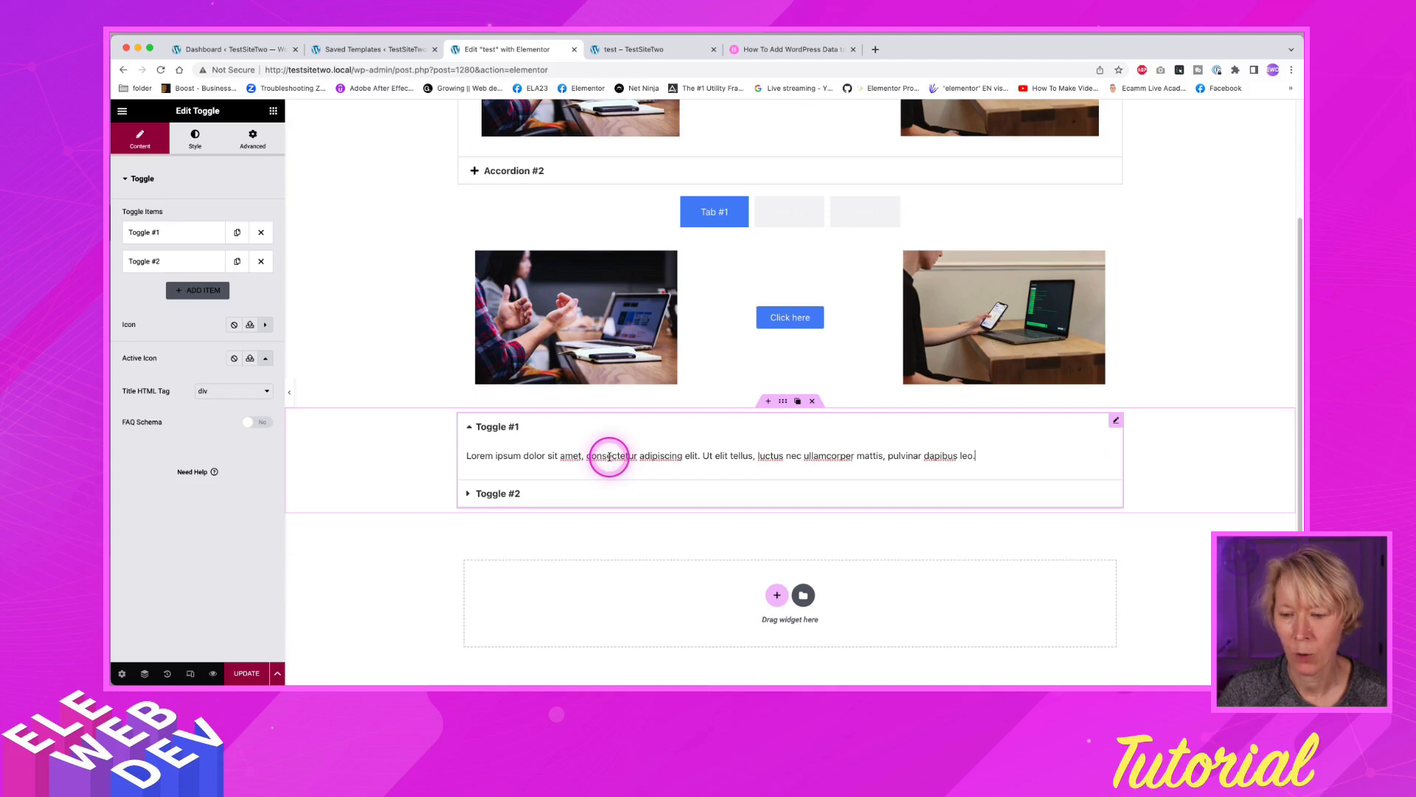
click(174, 231)
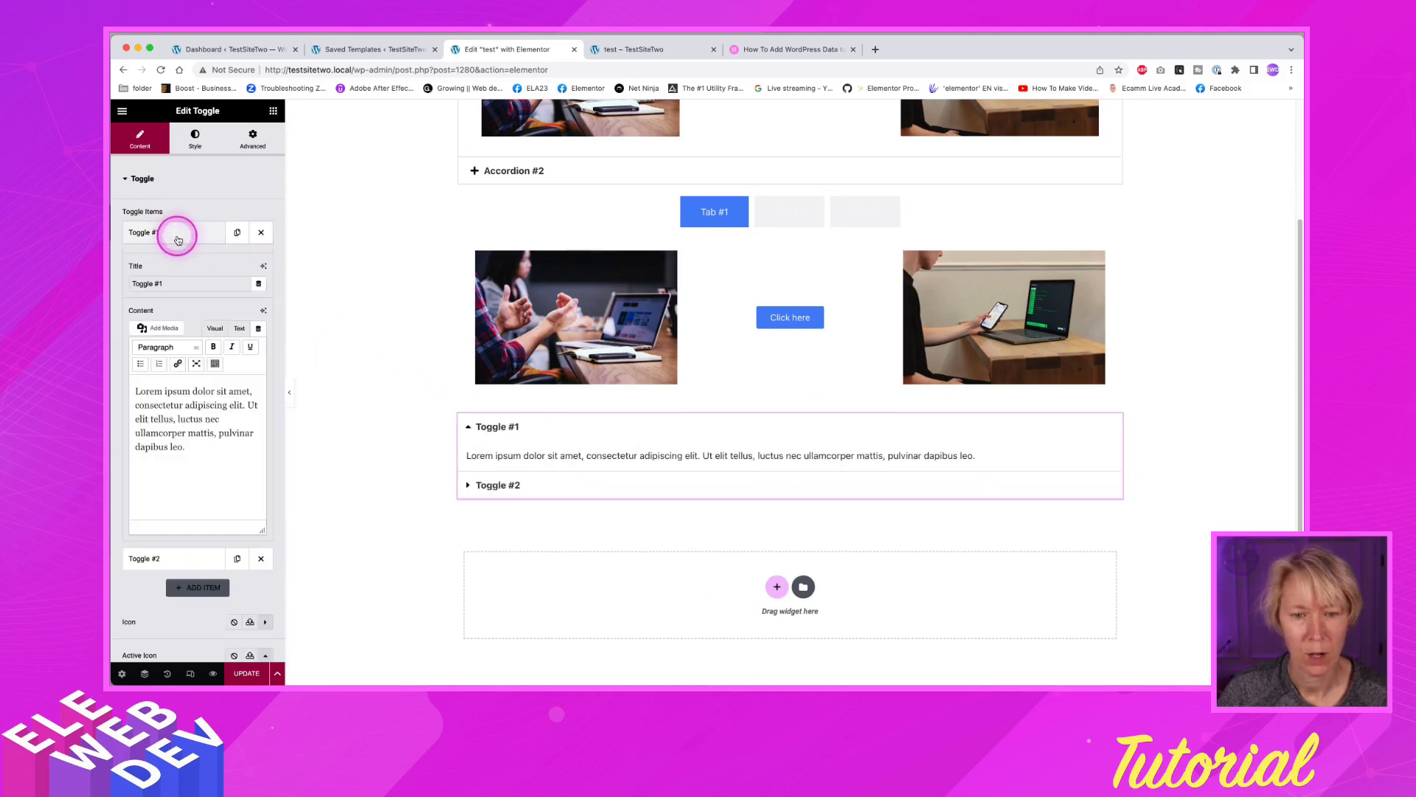
right_click(238, 332)
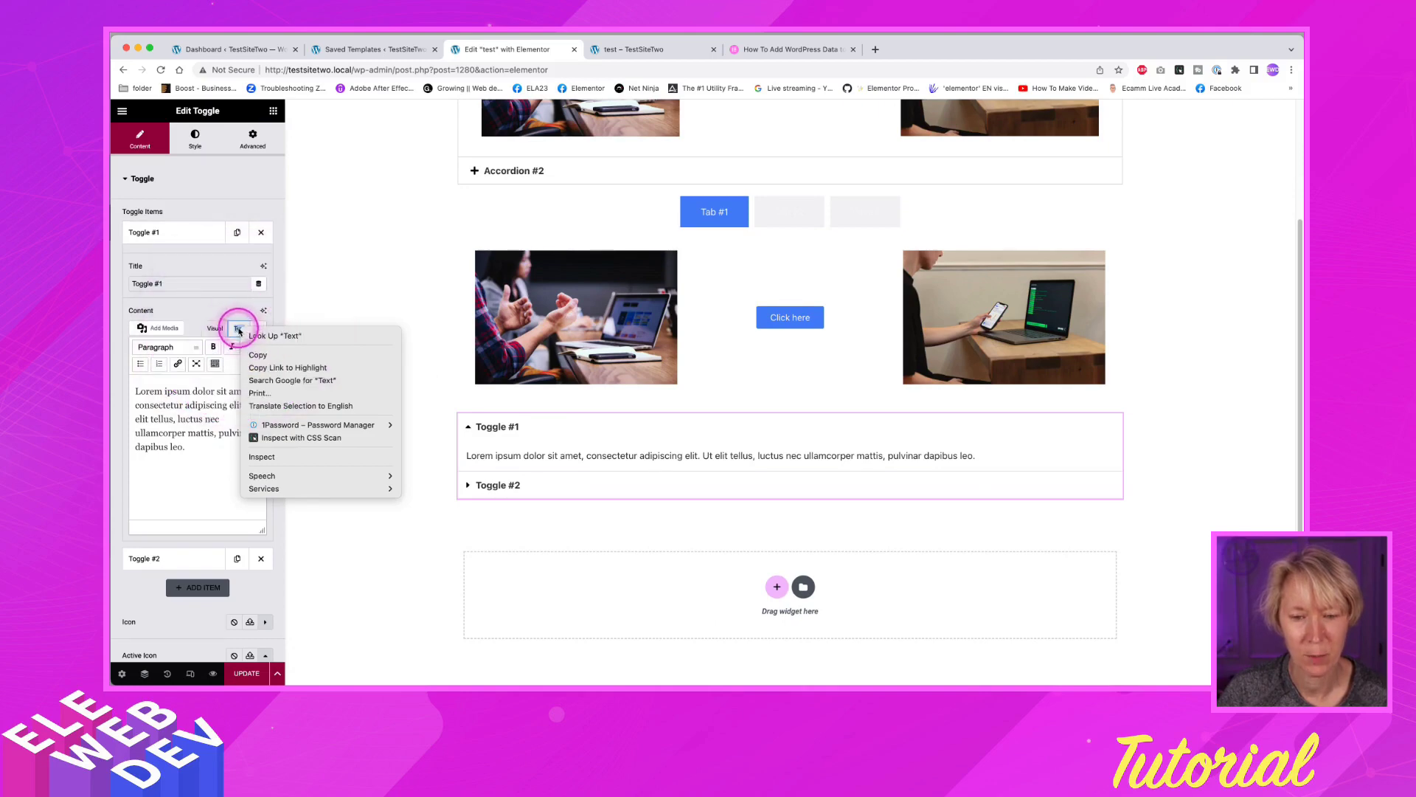
click(238, 330)
click(238, 328)
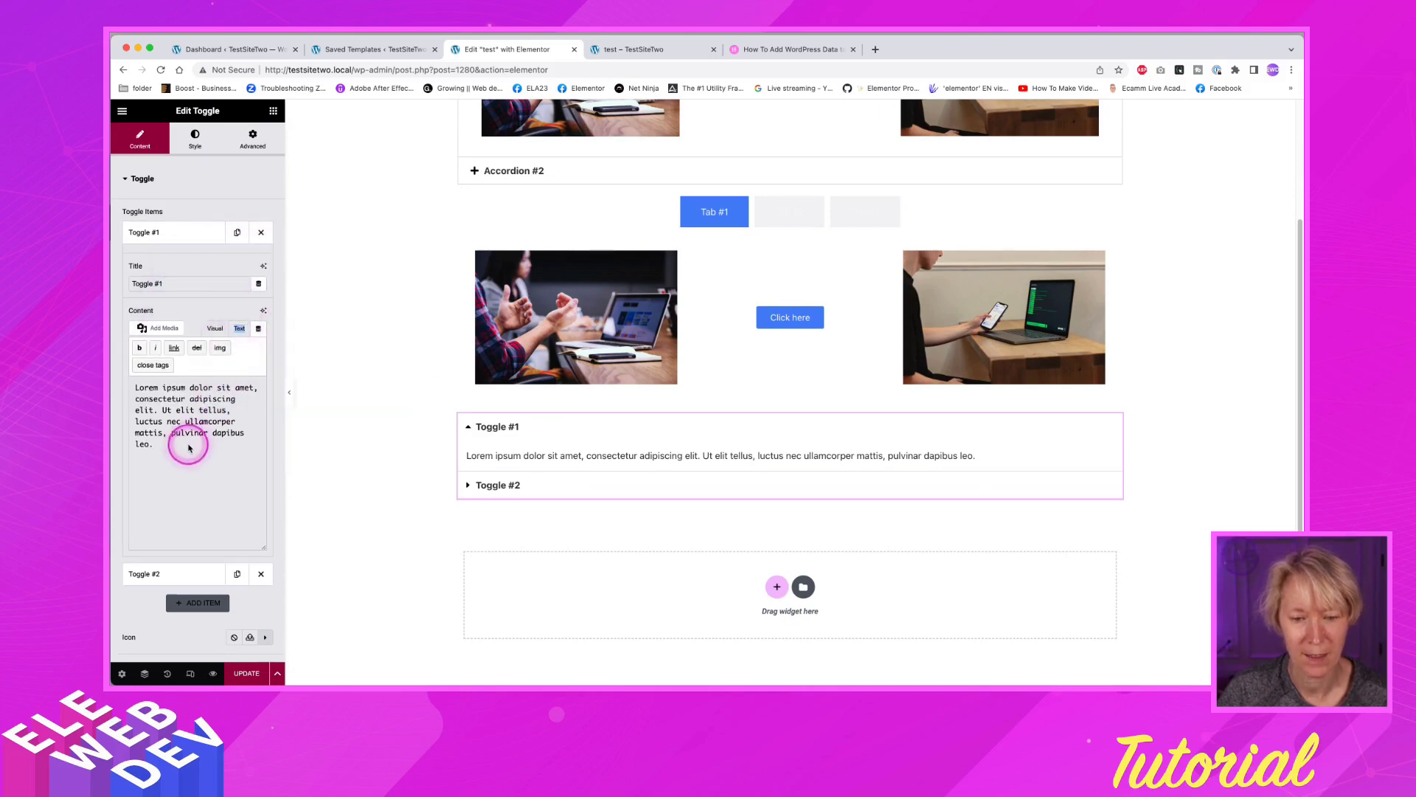
drag(189, 445, 118, 380)
text([elementor-template id="1318"])
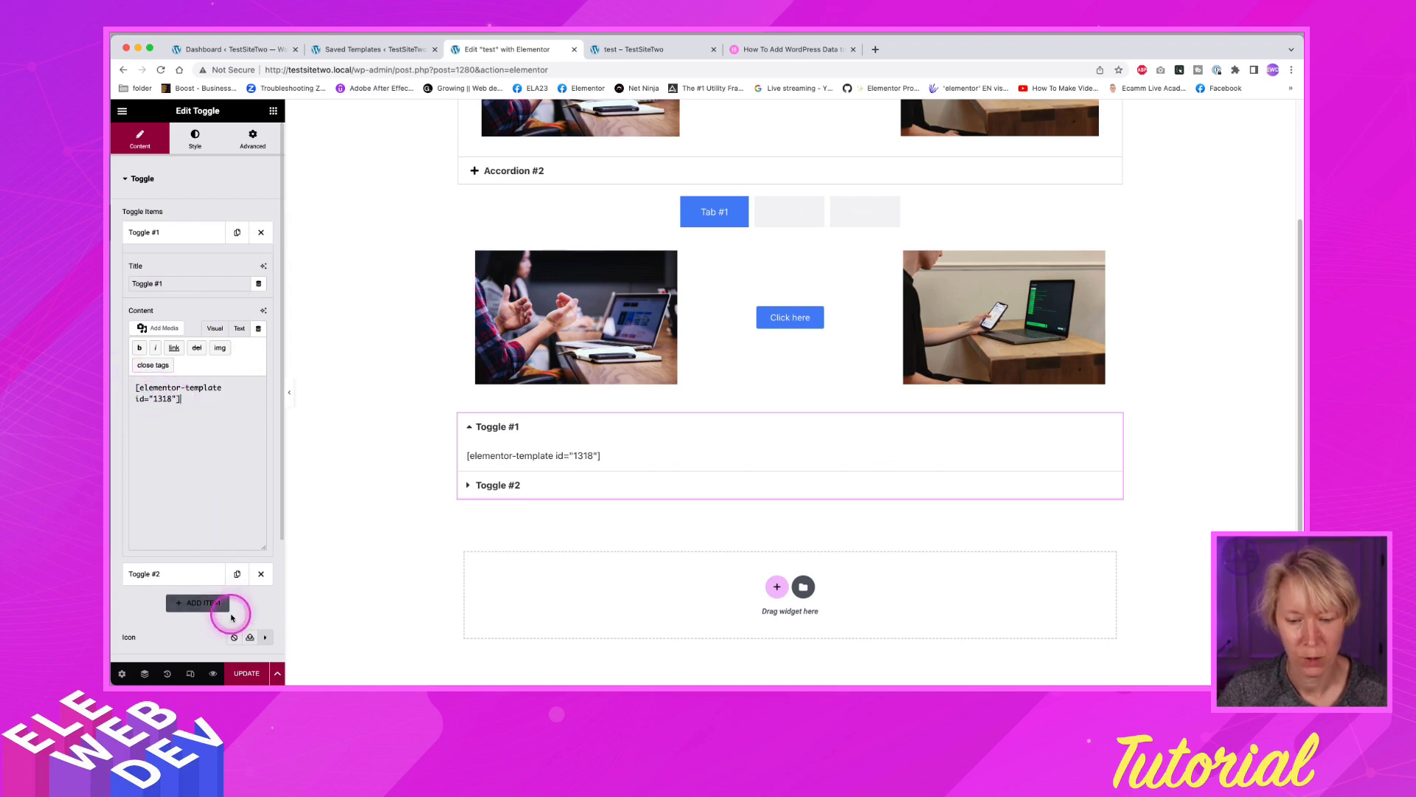
Update the page and reload the editor so the shortcode renders.
click(246, 673)
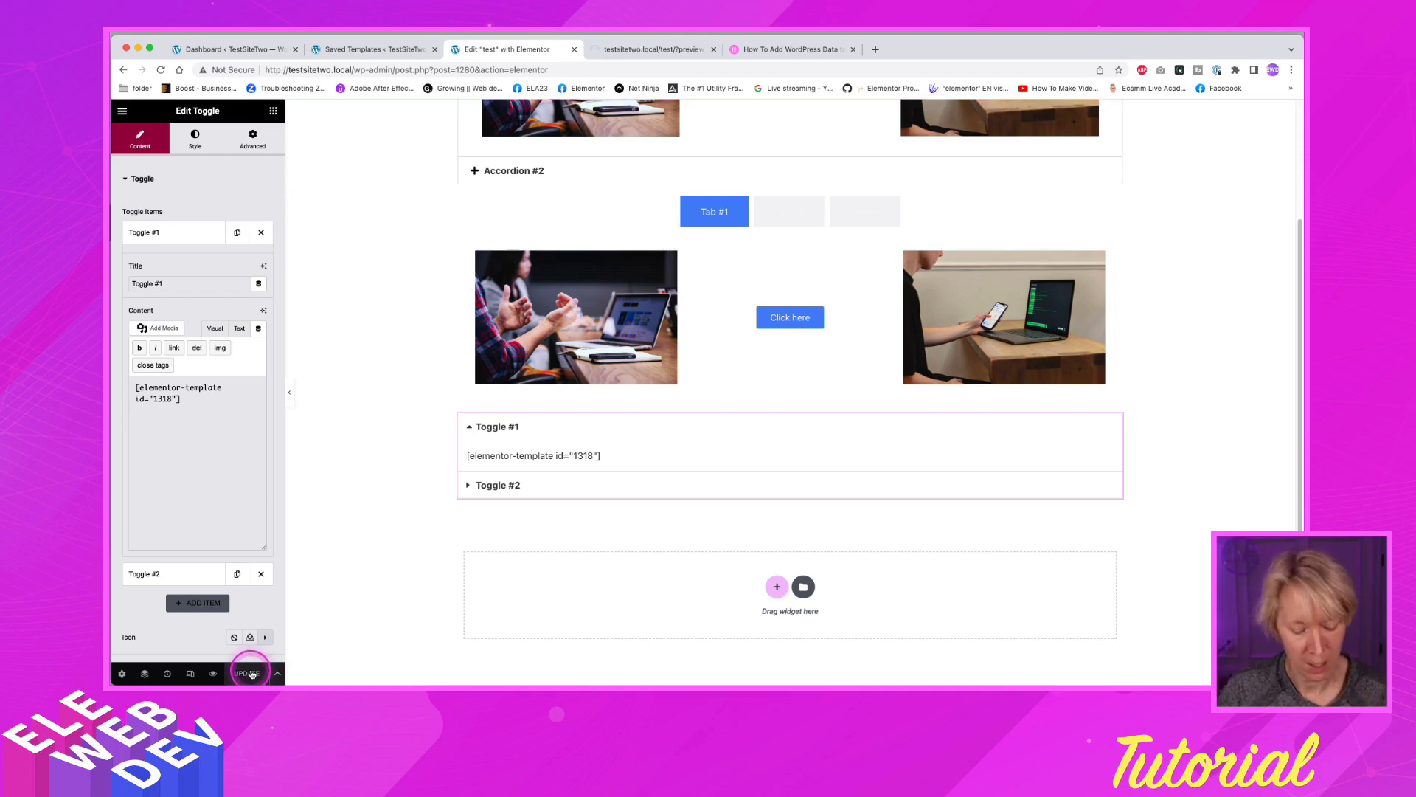
key(super+r)
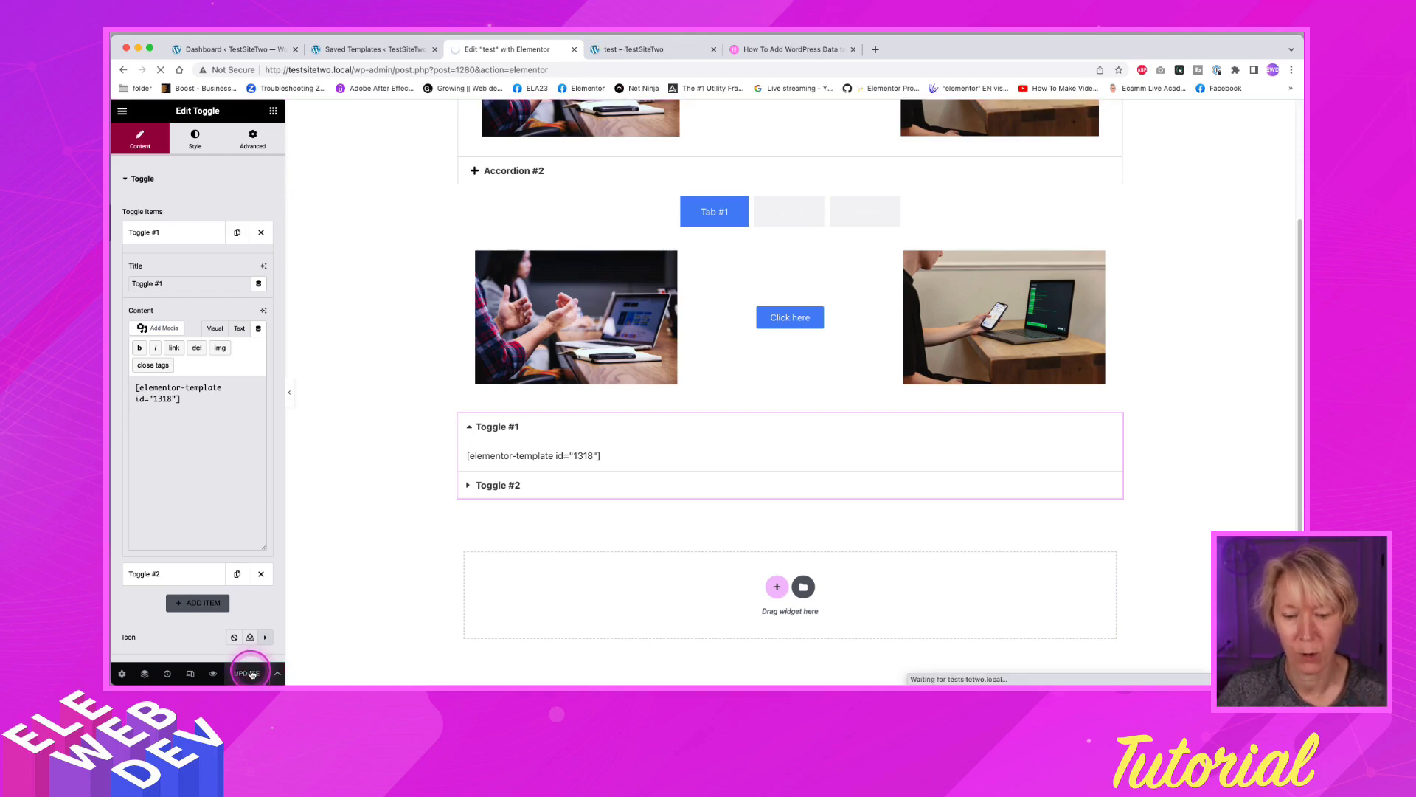
scroll(610, 623, down, 3)
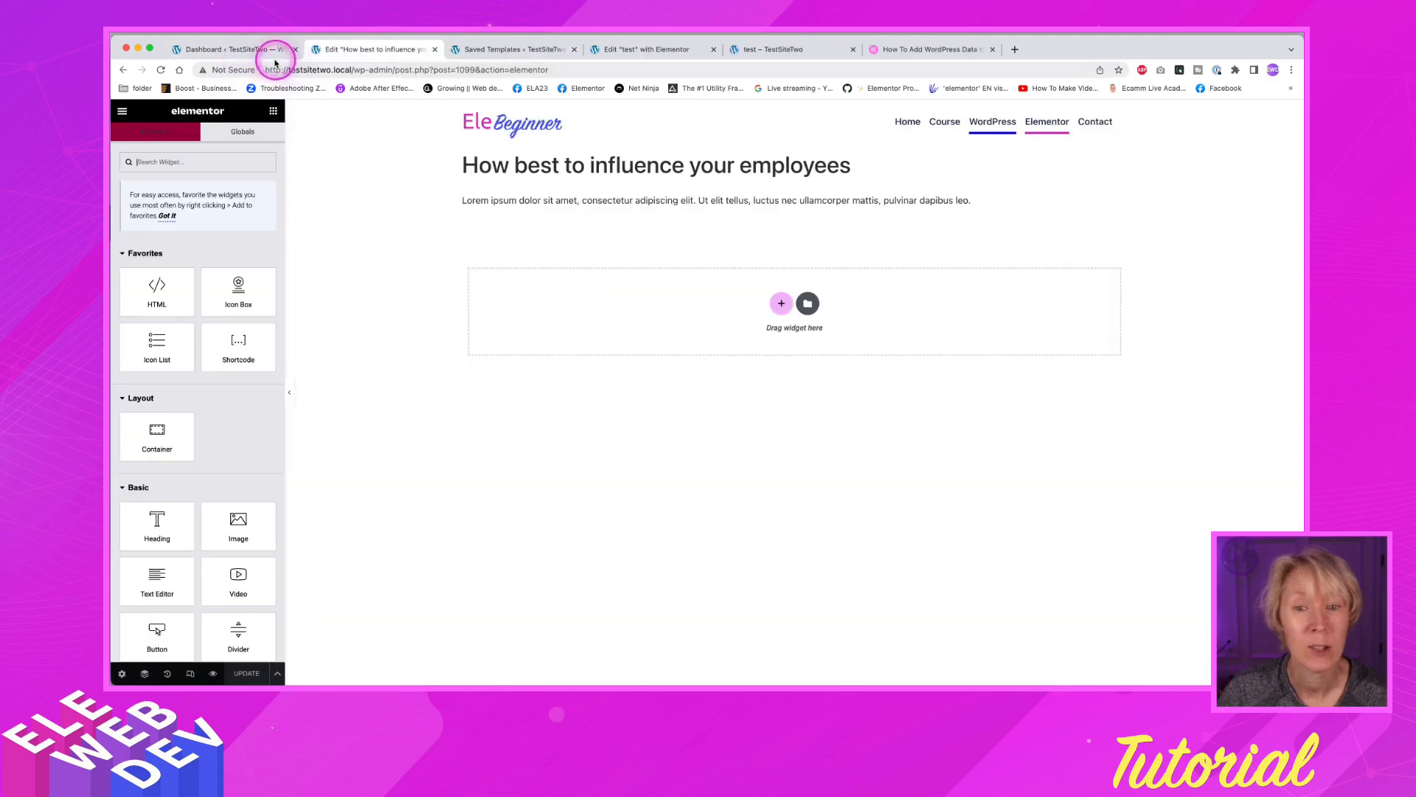
Create a new post titled 'This is a new Blog Post'.
click(253, 54)
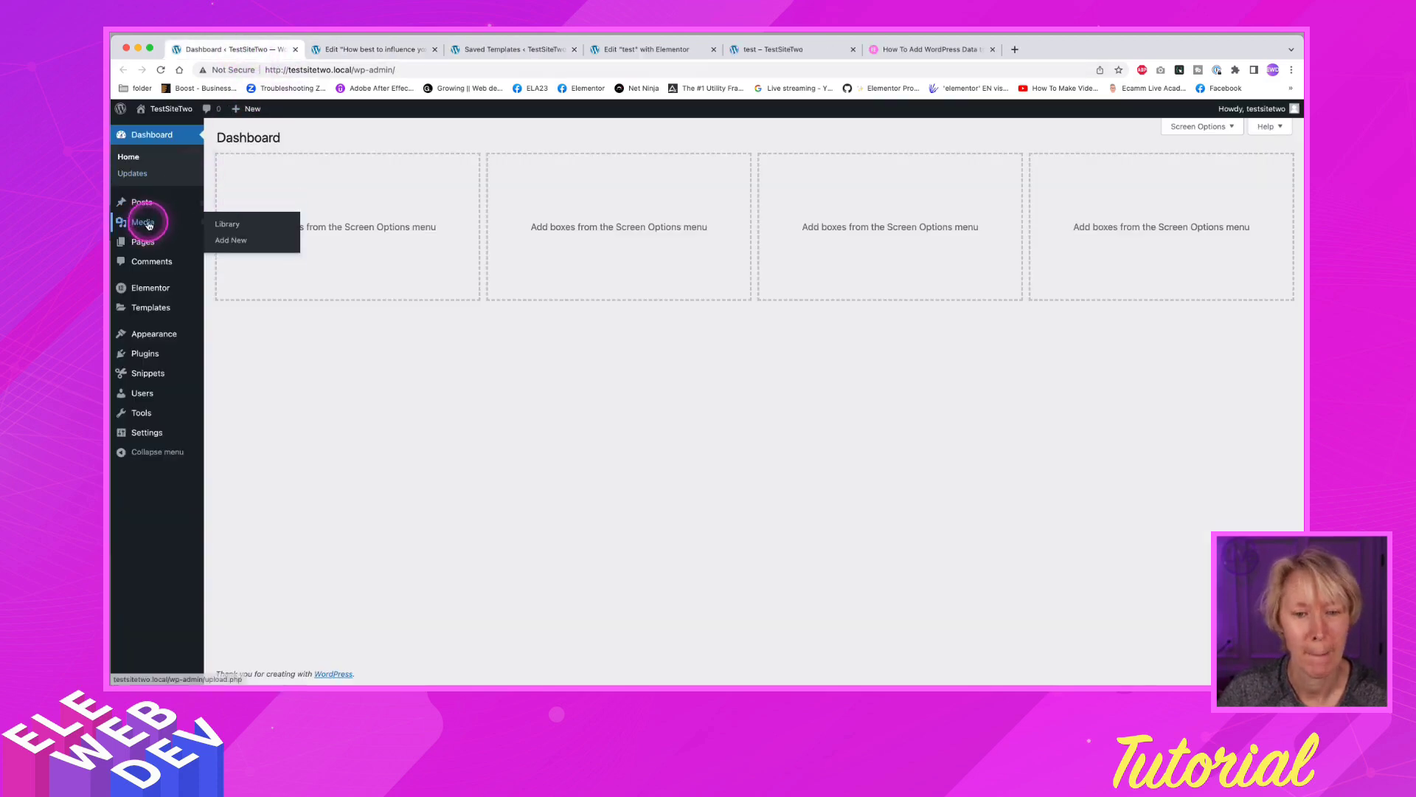
click(231, 221)
text(This is a n)
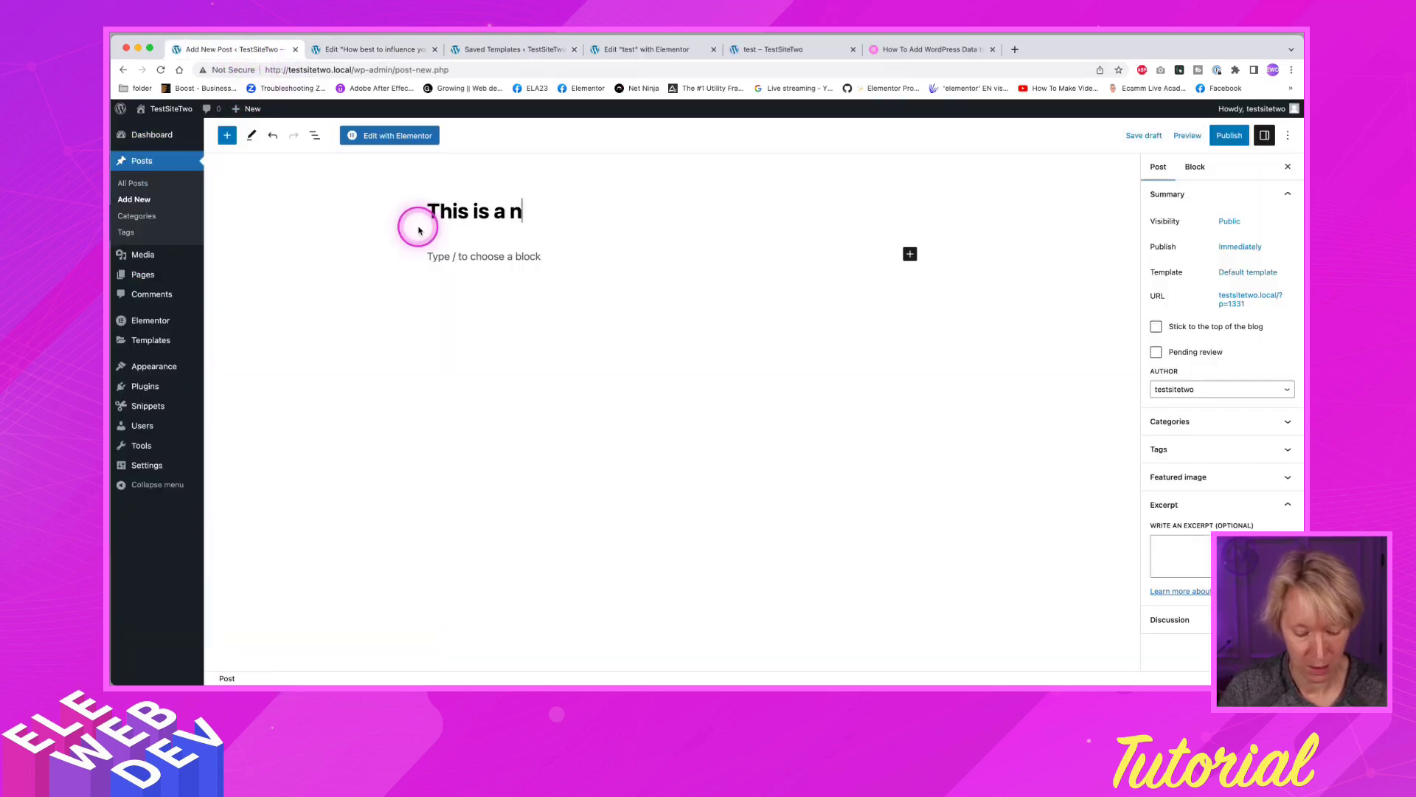
text(ew Blog Post)
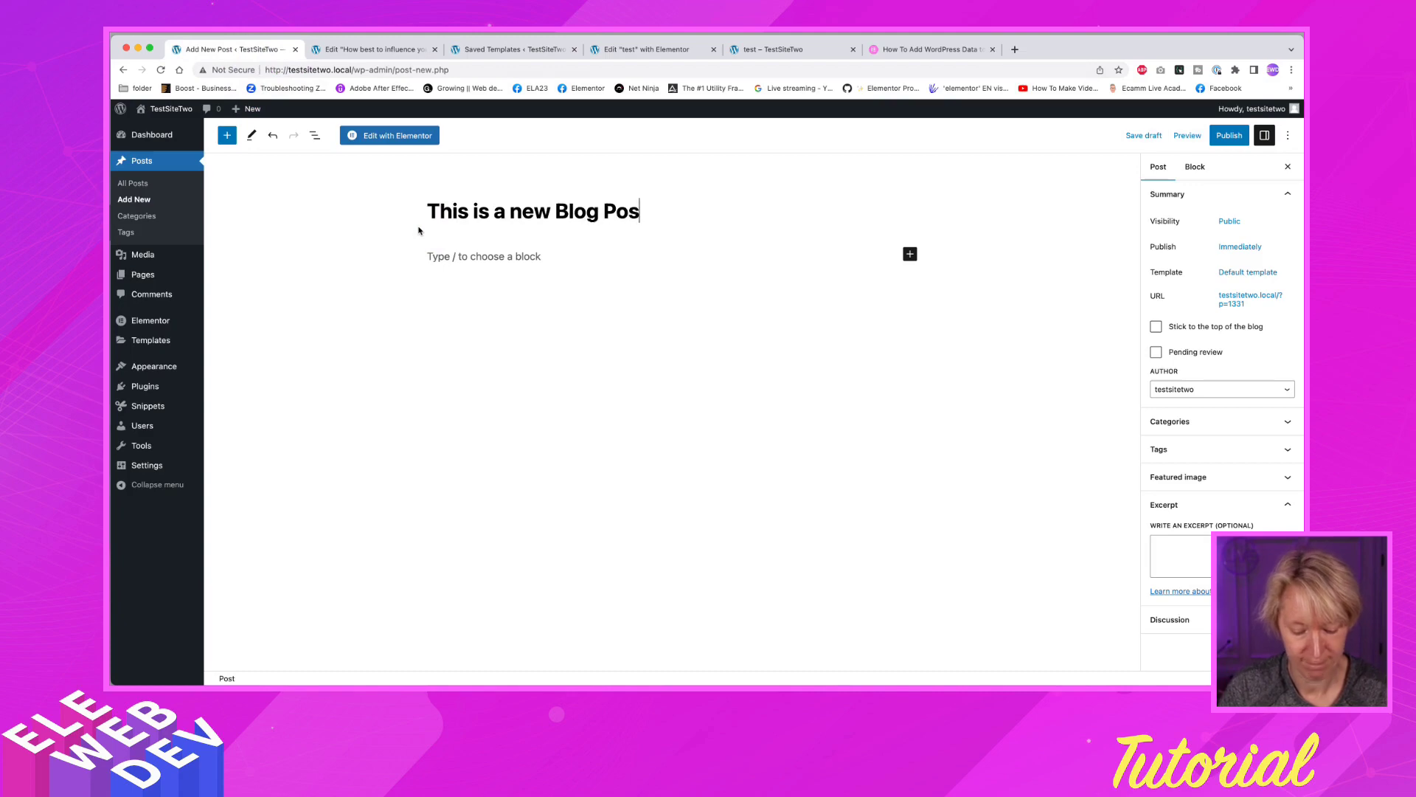
Paste lorem ipsum into the body and split a new paragraph at 'Morbi leo risus'.
click(474, 265)
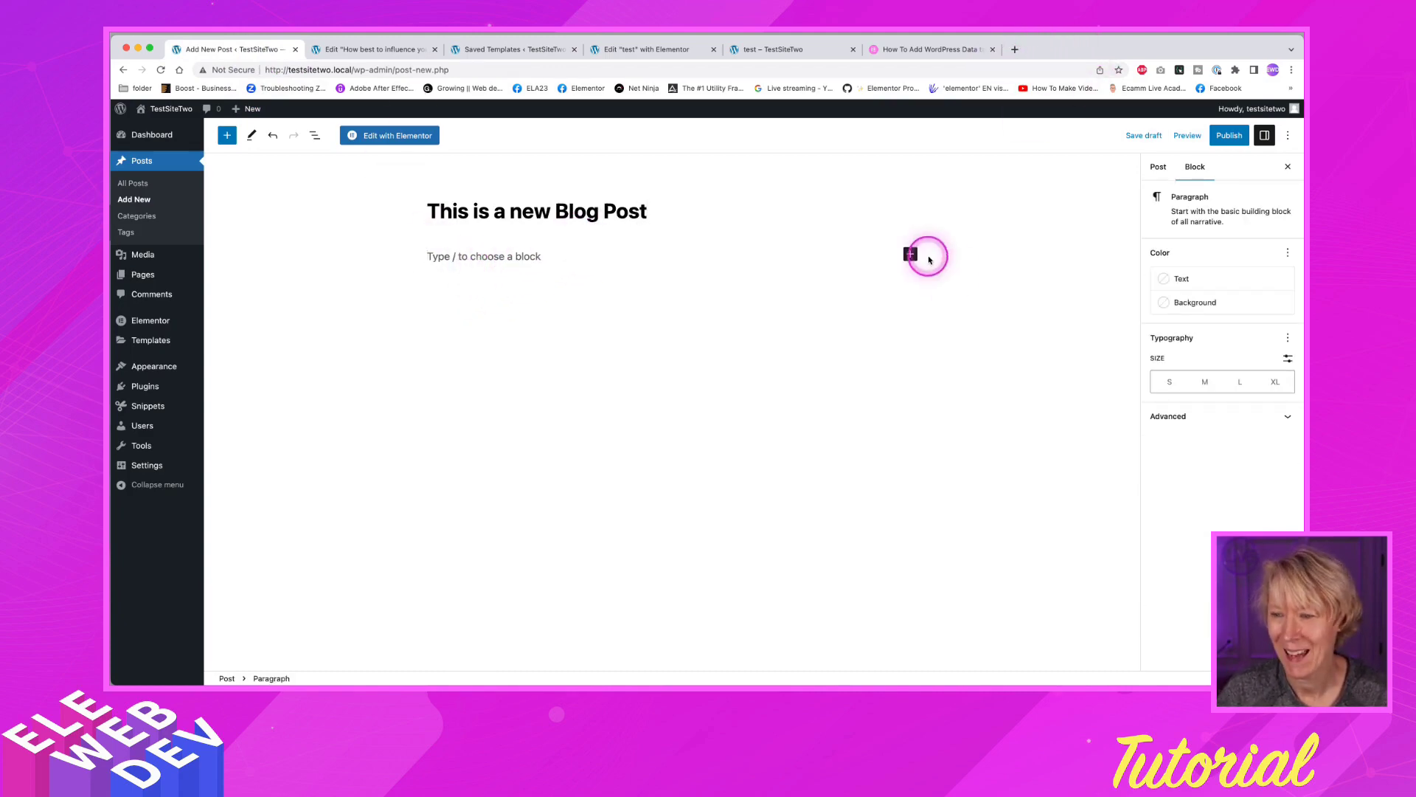
text(Aenean eu leo quam. Pellentesque ornare sem lacinia quam venenatis vestibulum. Morbi leo risus, porta ac consectetur ac, vestibulum at eros. Donec id elit non mi porta gravida at eget metus. Nullam id dolor id nibh ultricies vehicula ut id elit. Fusce dapibus, tellus ac cursus commodo, tortor mauris condimentum nibh, ut fermentum massa justo sit amet risus. Morbi leo risus, porta ac consectetur ac, vestibulum at eros. Donec ullamcorper nulla non metus auctor fringilla. Duis mollis, est non commodo luctus, nisi erat porttitor ligula, eget lacinia odio sem nec elit. Nullam quis risus eget urna mollis ornare vel eu leo. Morbi leo risus, porta ac consectetur ac, vestibulum at eros. Vivamus sagittis lacus vel augue laoreet rutrum faucibus dolor auctor. Cras justo odio, dapibus ac facilisis in, egestas eget quam. Aenean lacinia bibendum nulla sed consectetur.)
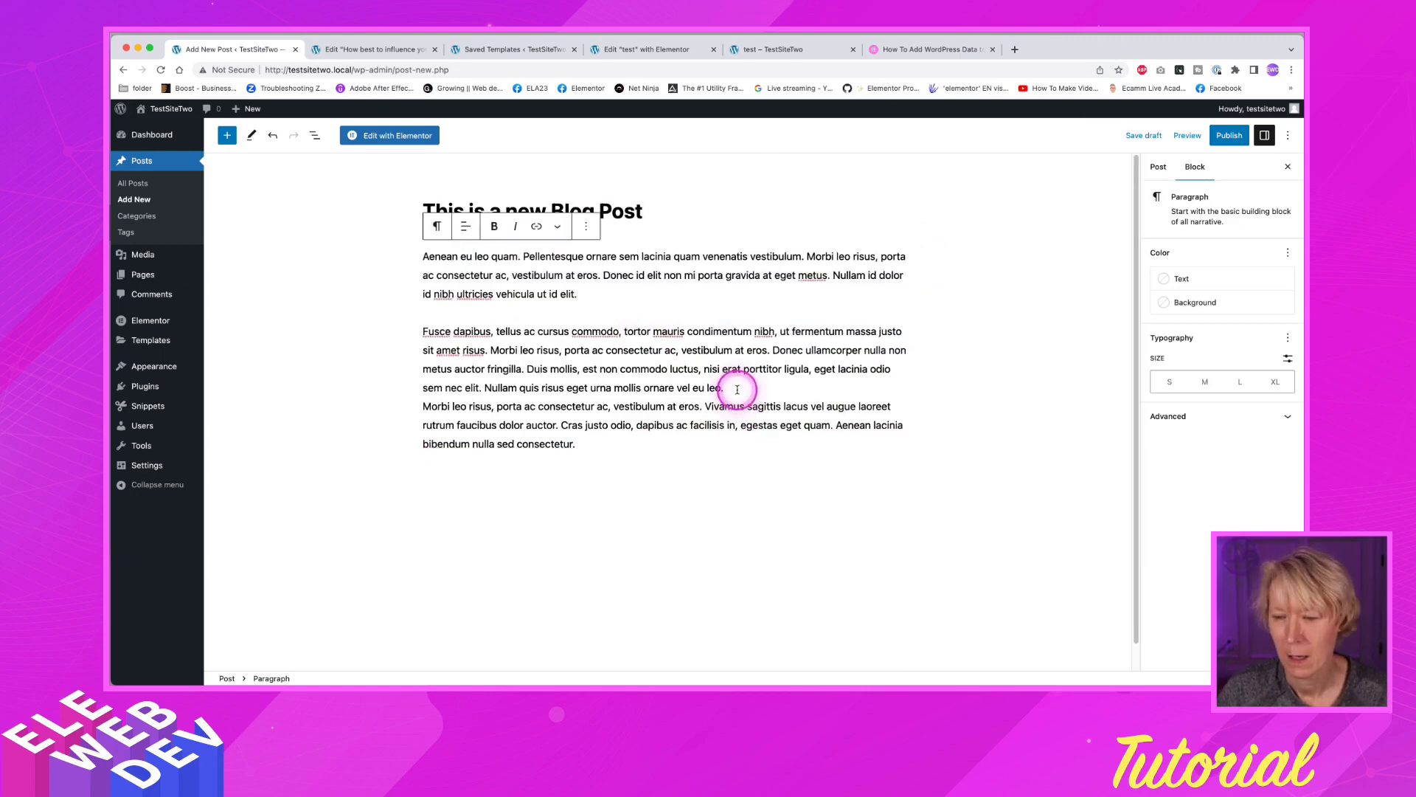
click(737, 389)
key(Return)
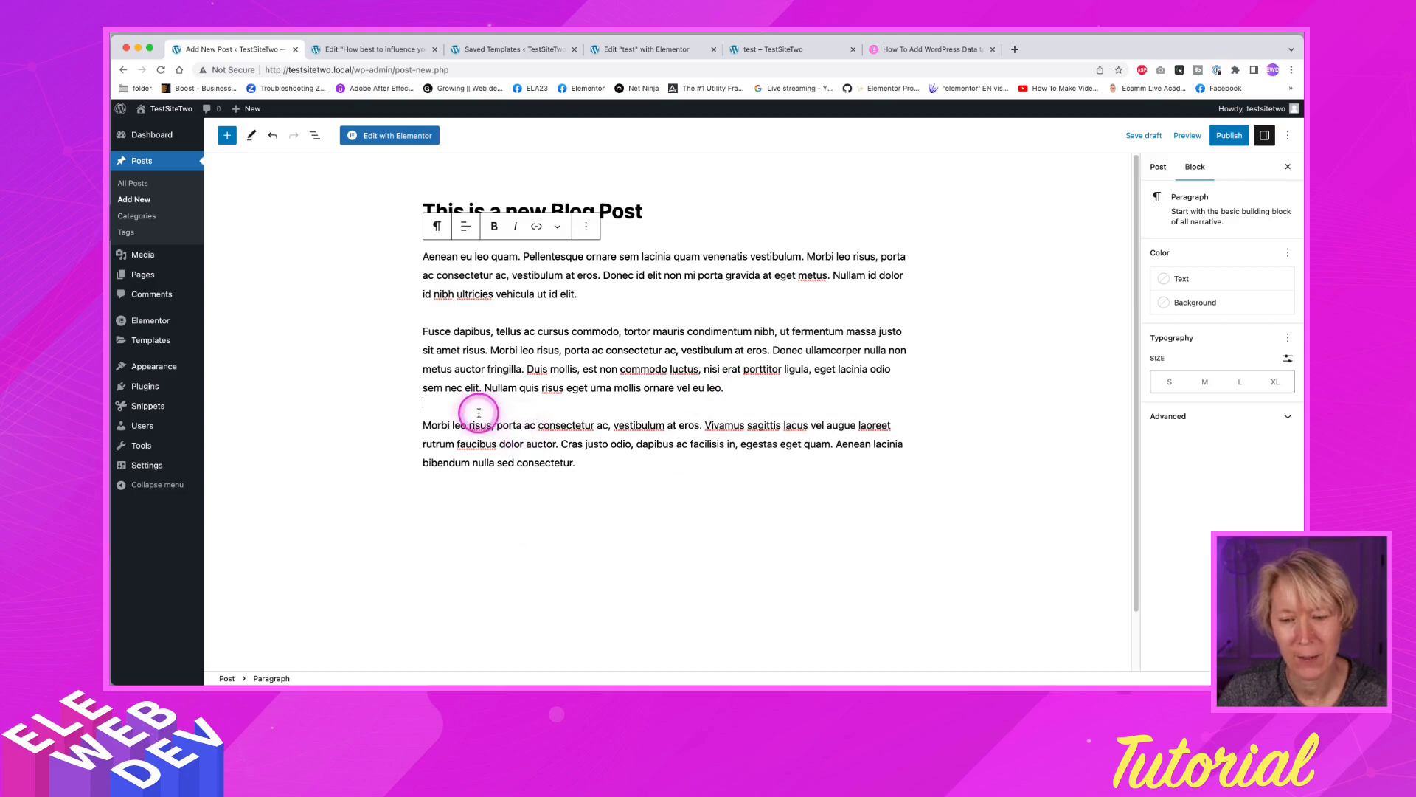
Insert a Shortcode block before the 'Morbi leo risus' paragraph.
click(586, 396)
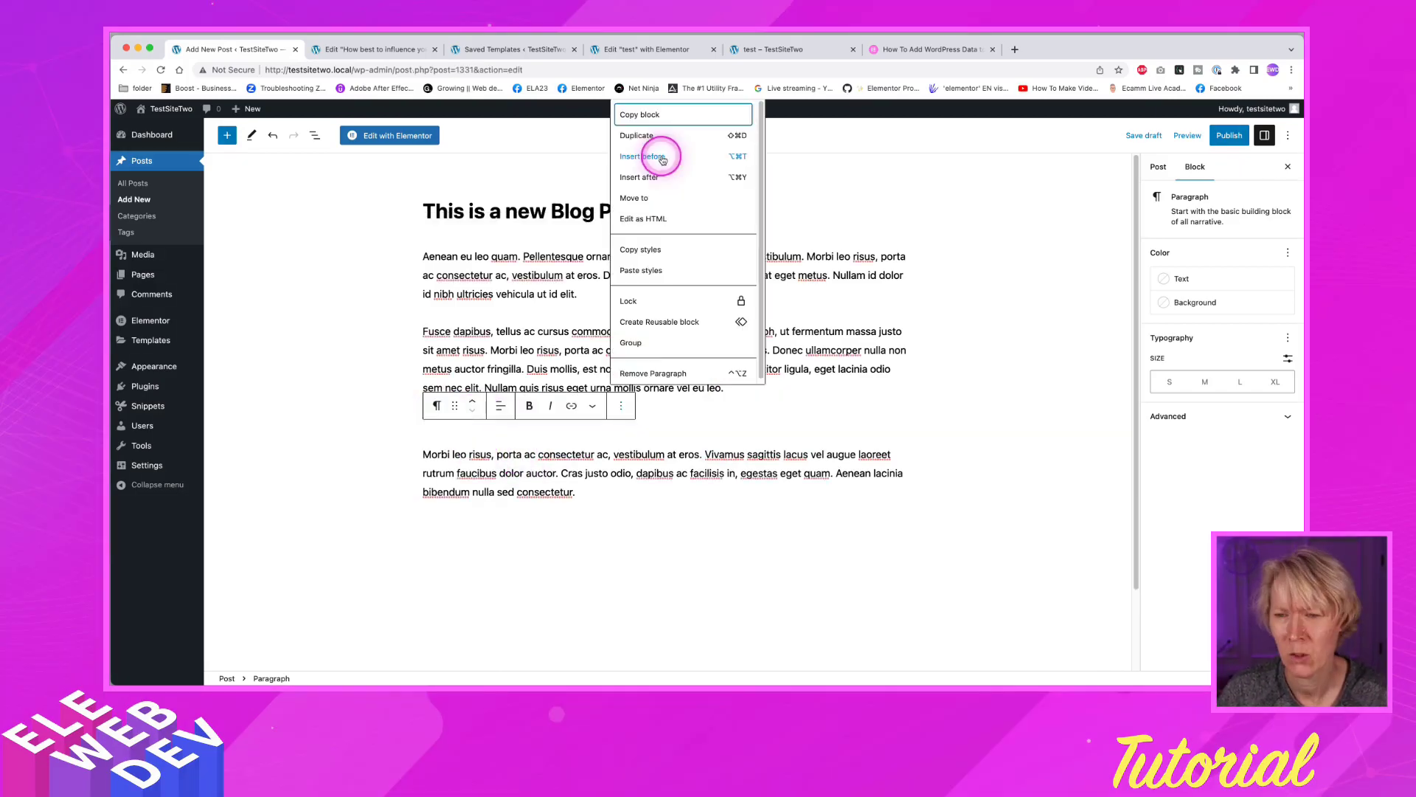
click(664, 158)
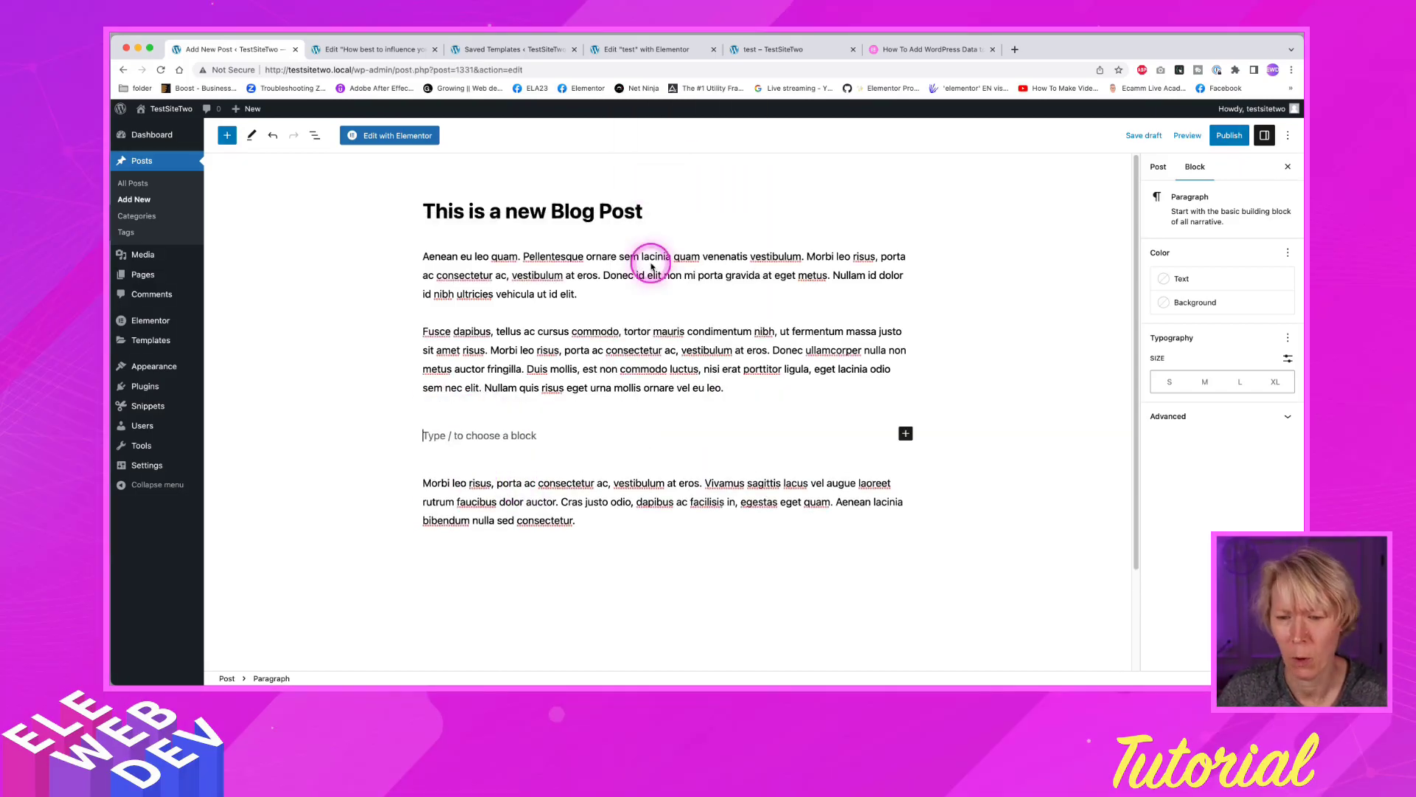
click(906, 433)
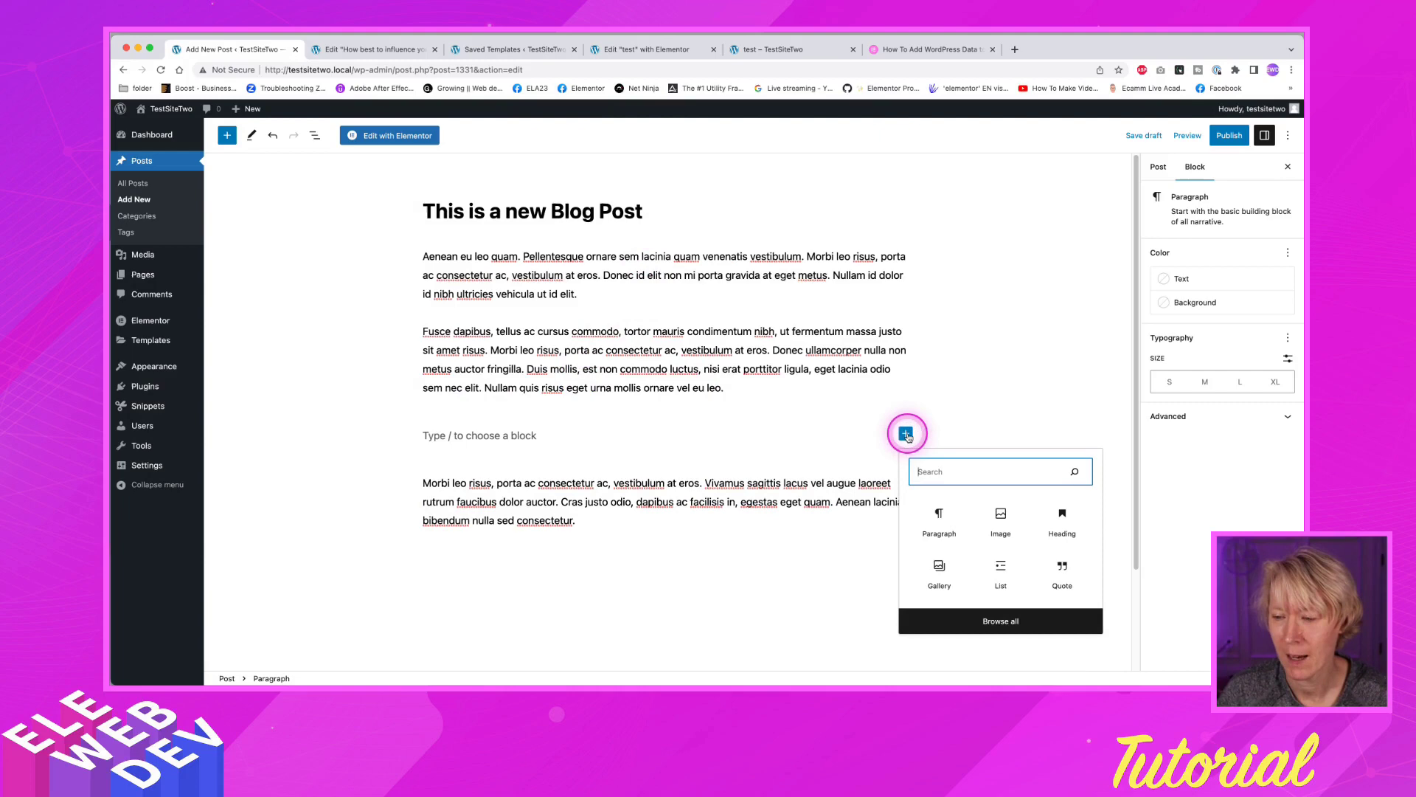
click(994, 622)
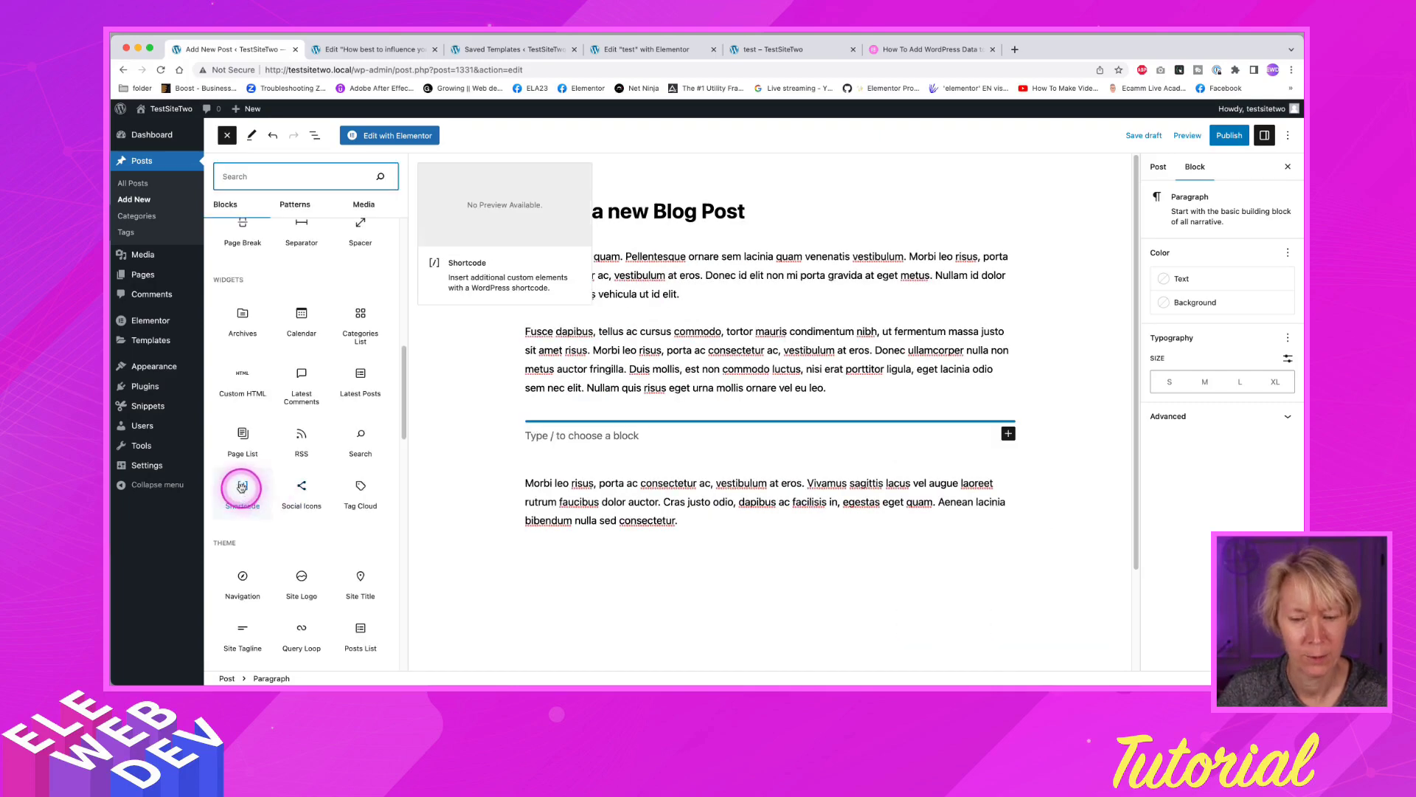
drag(241, 486, 528, 477)
Paste [elementor-template id="1318"] into the Shortcode block and publish the post.
click(553, 468)
text([elementor-template id="1318"])
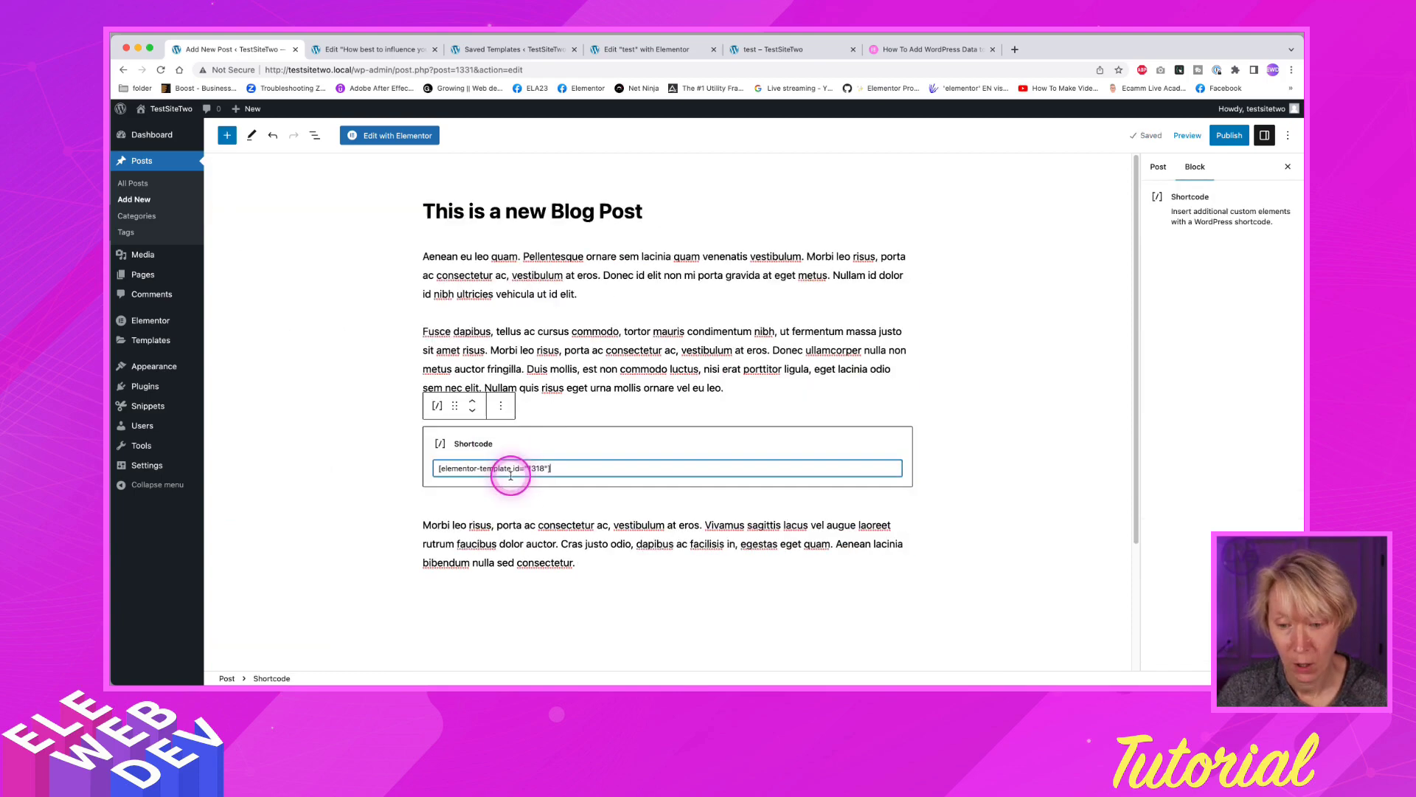
click(565, 461)
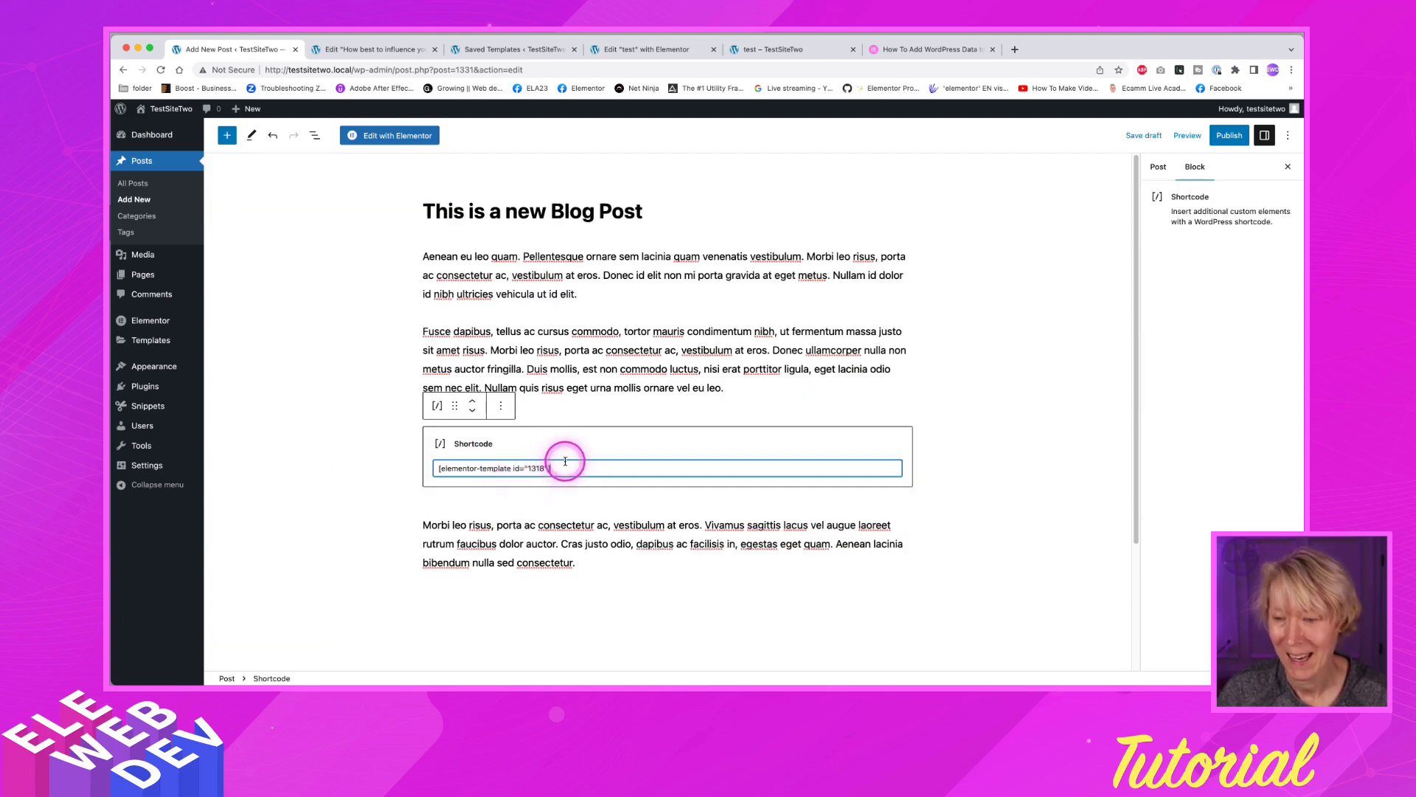
click(1229, 135)
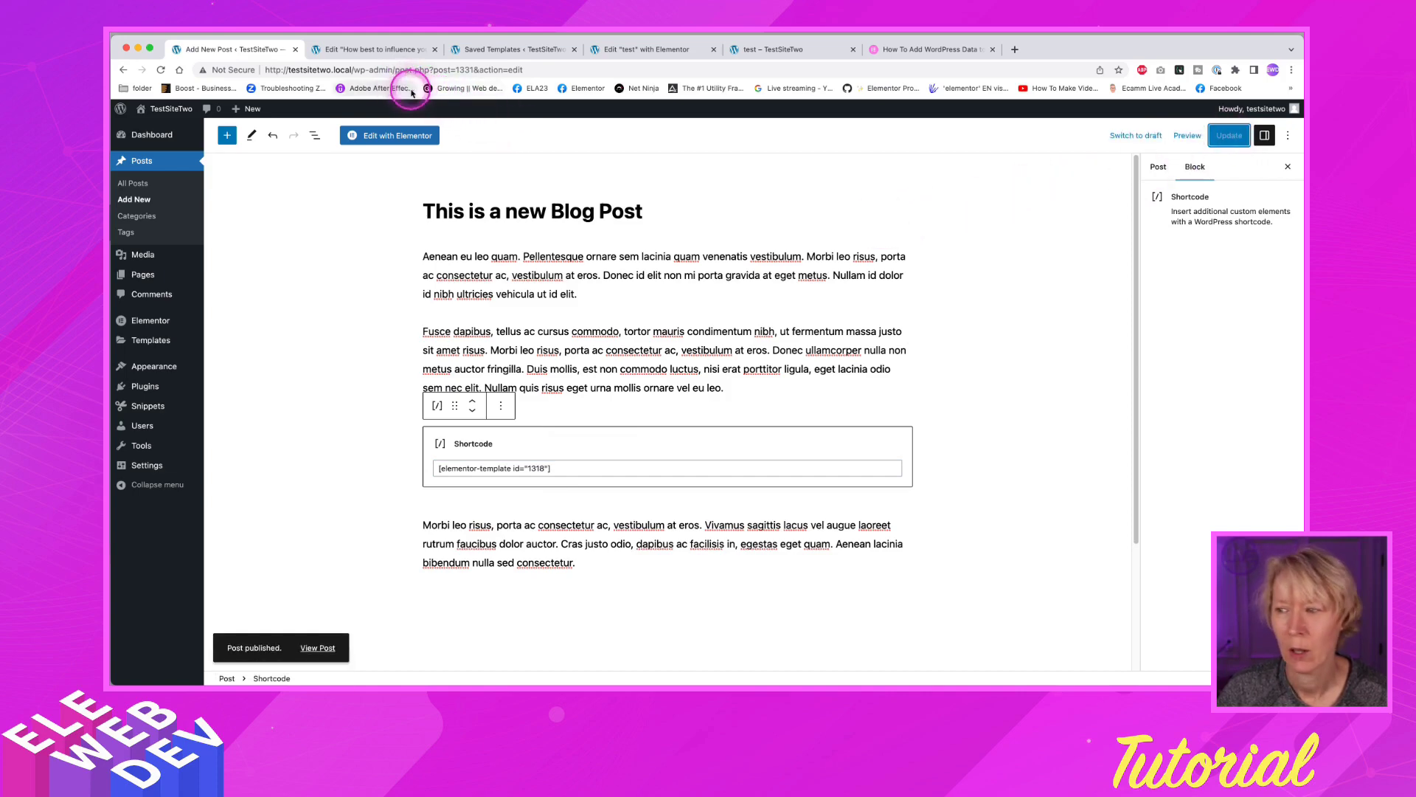
Preview the published post in a new browser tab.
click(1188, 136)
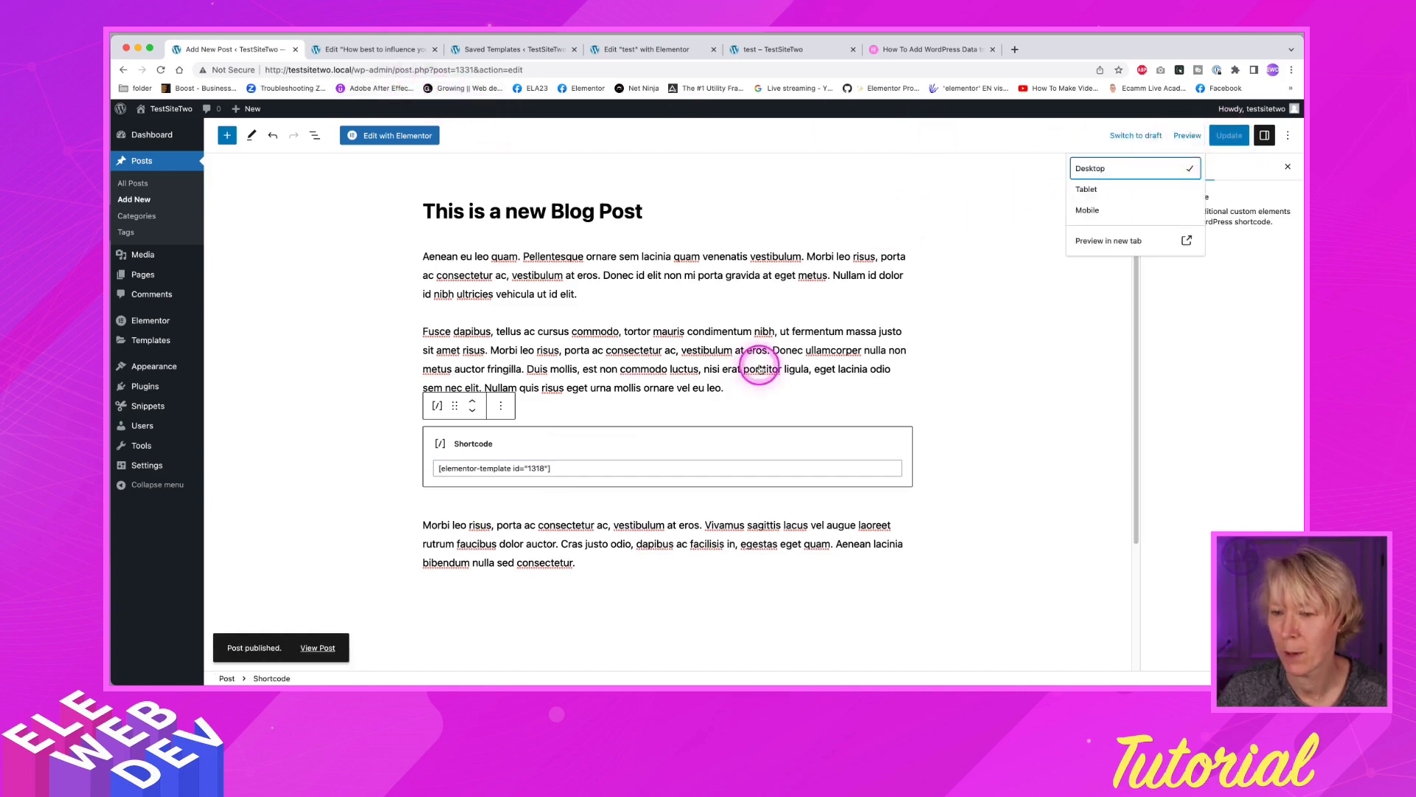
click(1099, 236)
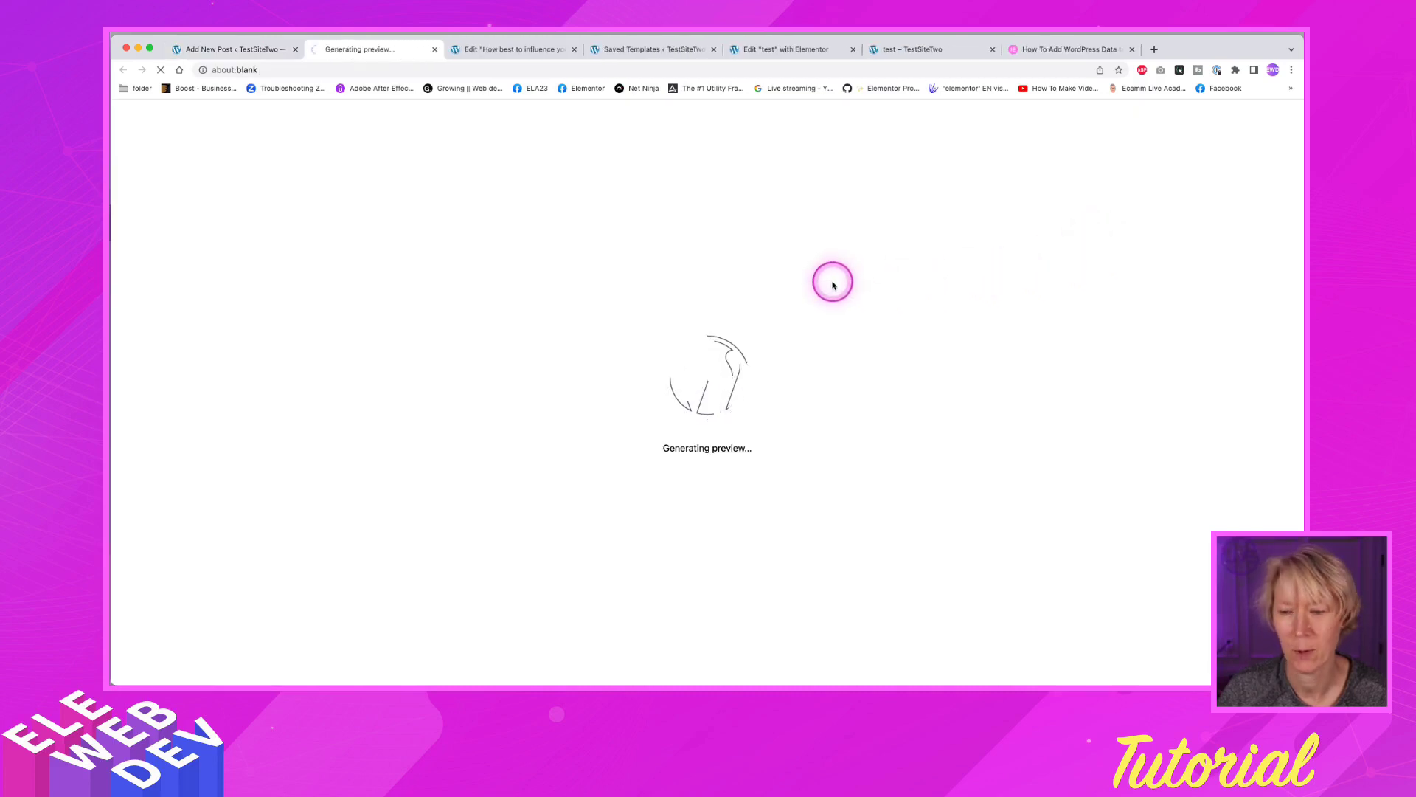